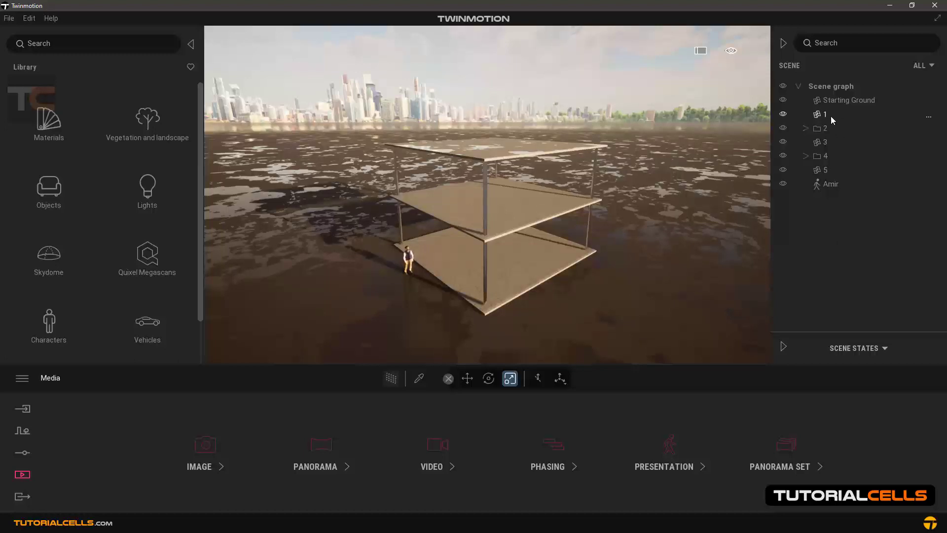
Step: Hide items 1 through 5 and the character in the scene graph, leaving the Starting Ground shown
click(783, 129)
click(783, 129)
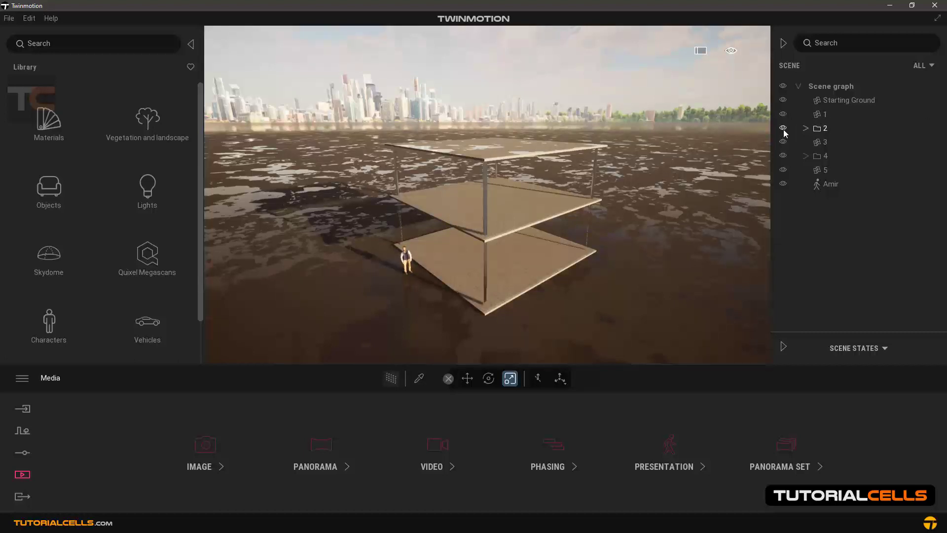
click(782, 113)
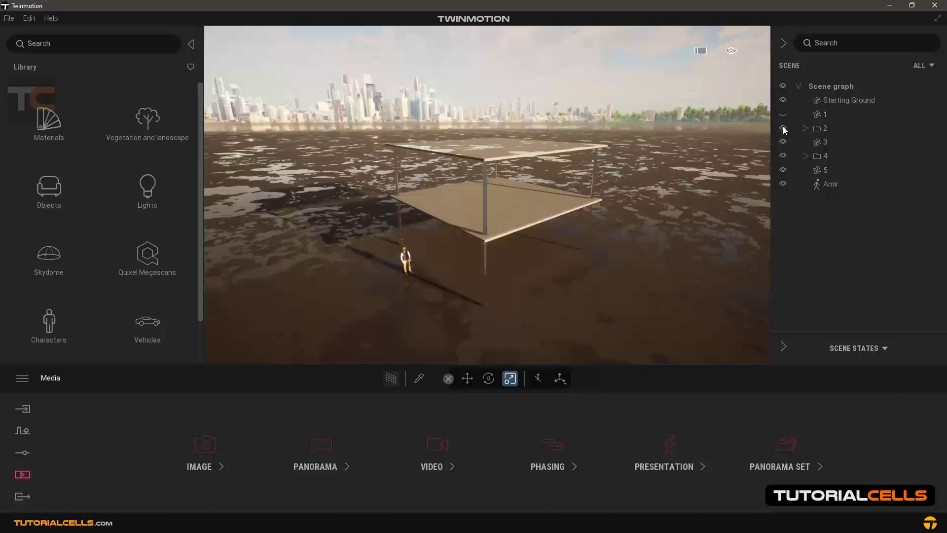
drag(783, 129, 786, 199)
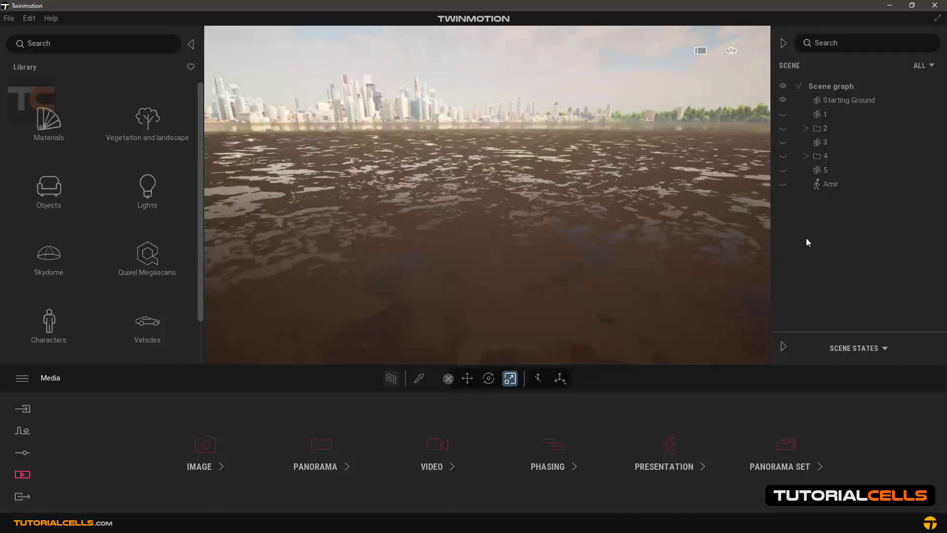
Step: Show items 1 through 5 and the character again one by one in building order
click(782, 115)
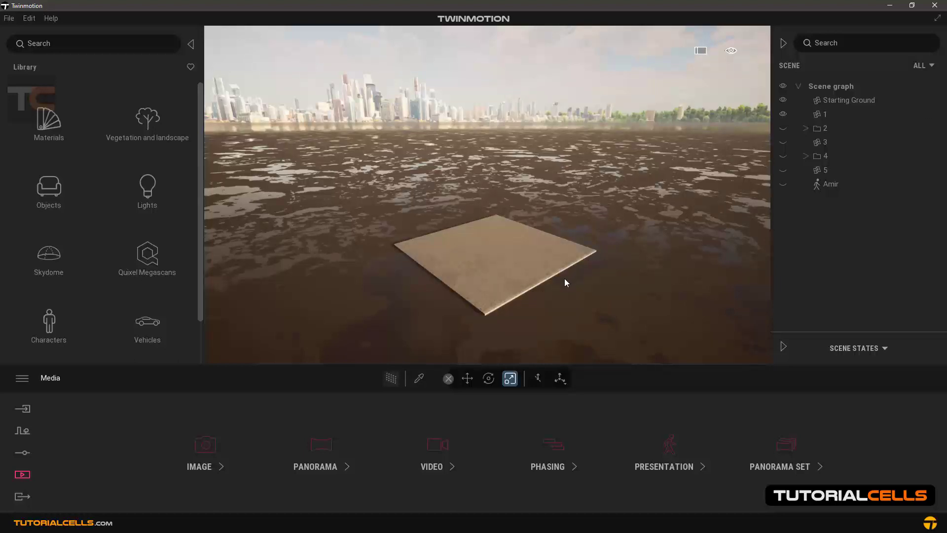
click(783, 129)
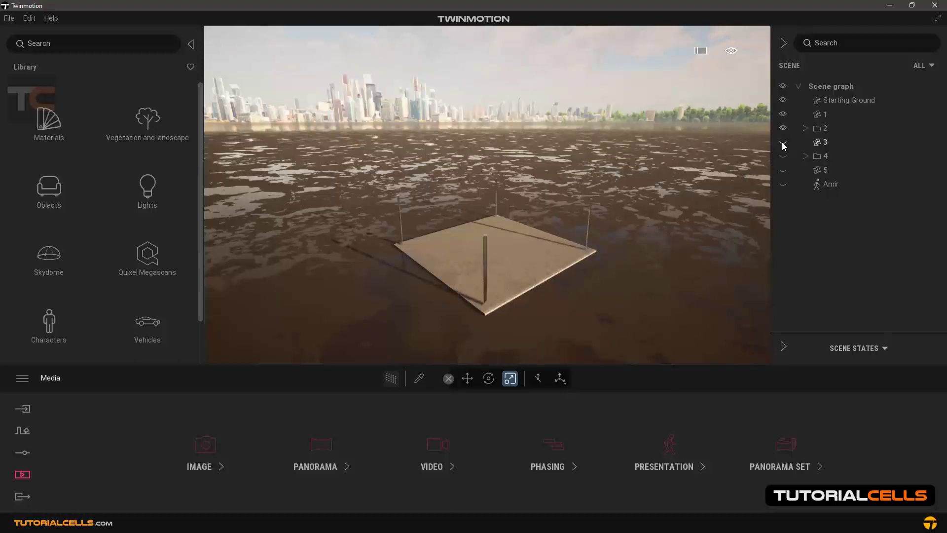
click(782, 142)
click(782, 155)
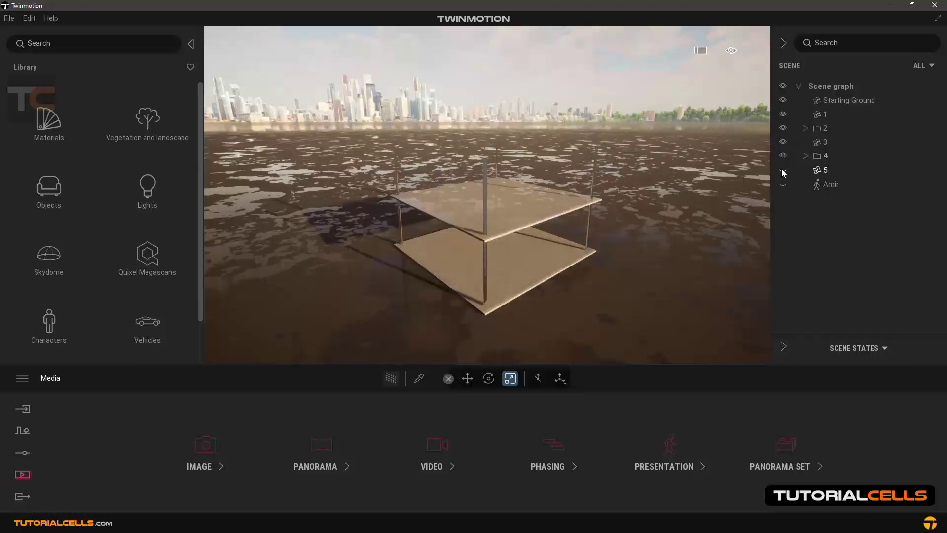
click(781, 169)
click(783, 184)
click(783, 184)
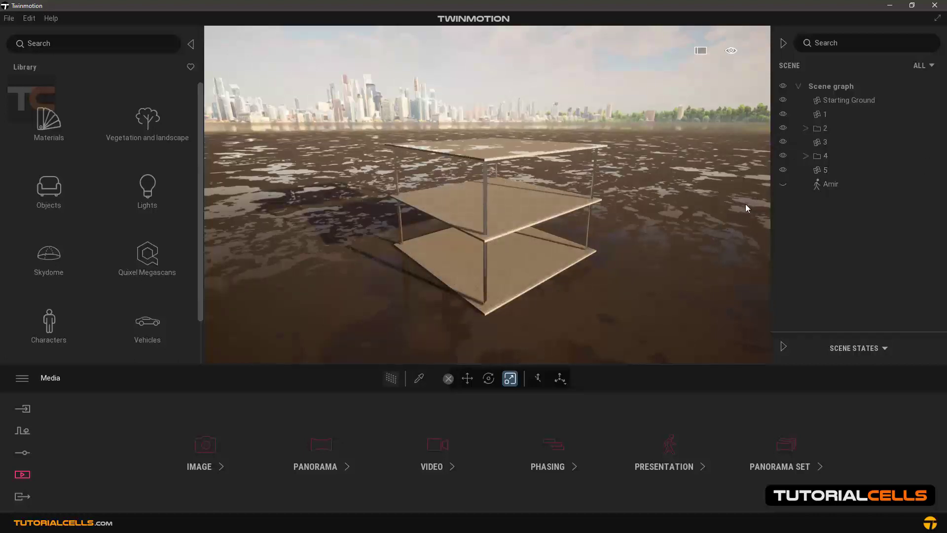
click(783, 184)
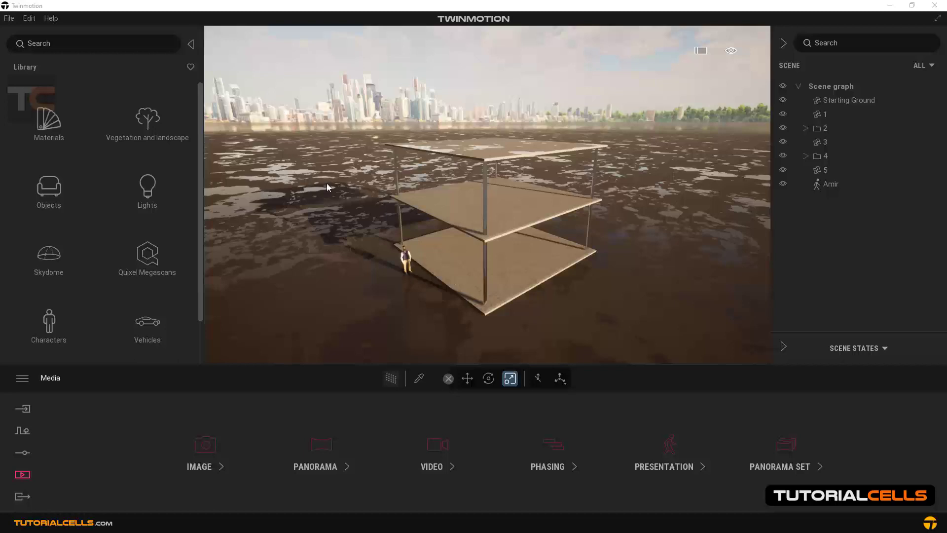
Step: Create a new phasing in the project's media
click(343, 193)
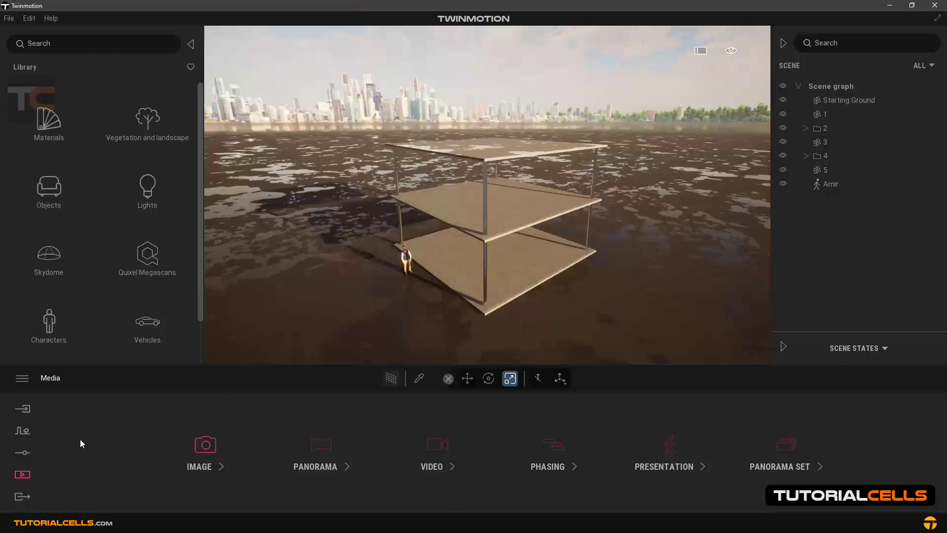
click(553, 442)
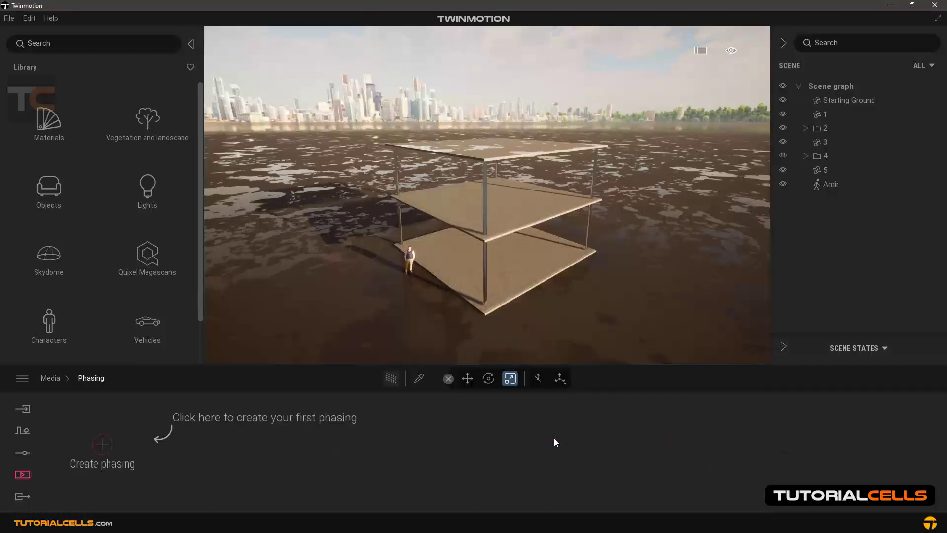
click(102, 444)
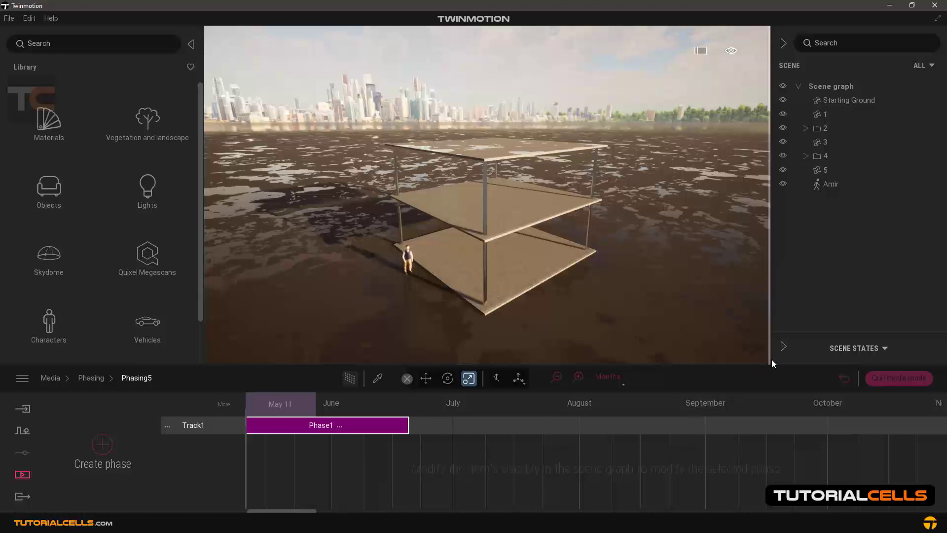
click(784, 347)
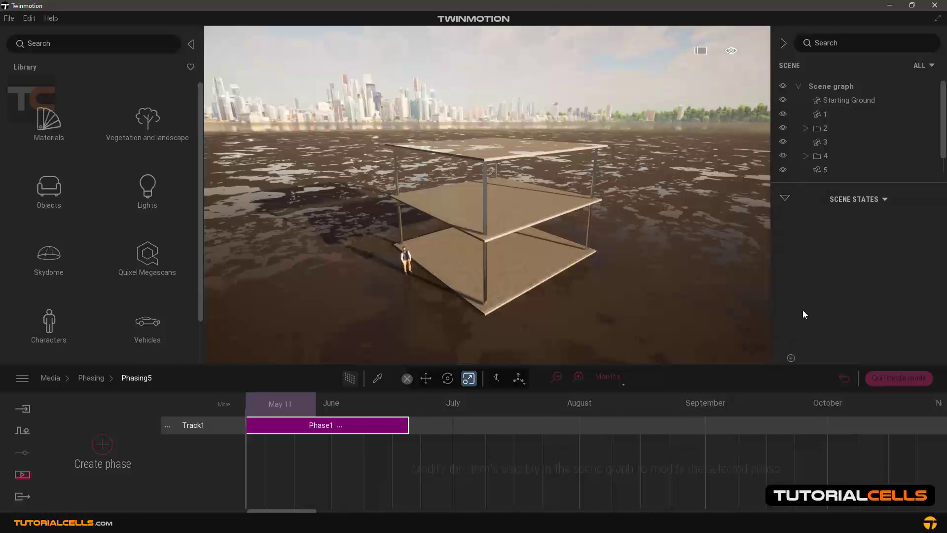
click(838, 200)
click(846, 225)
click(785, 197)
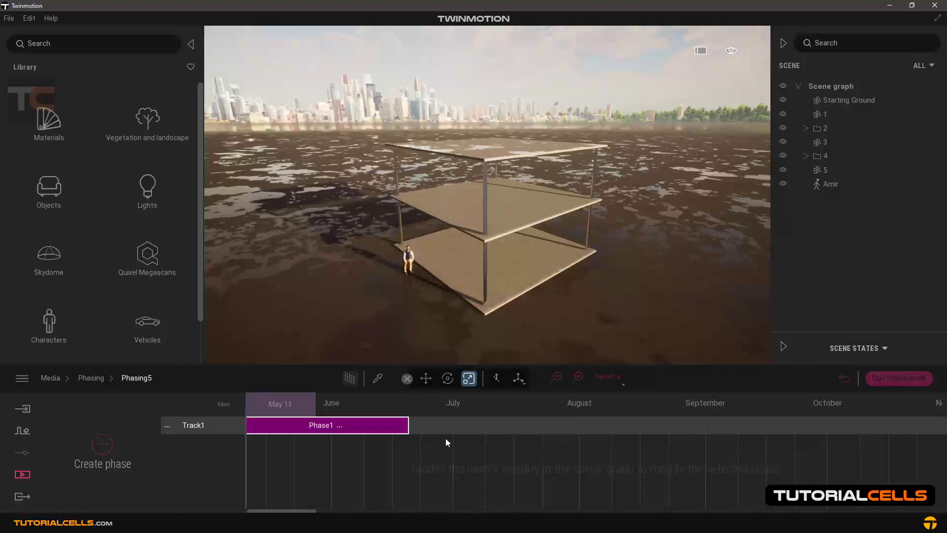
Step: Move the time marker to May 20, try the finer timeline scales, and set the scale to 1 year
drag(297, 407, 323, 405)
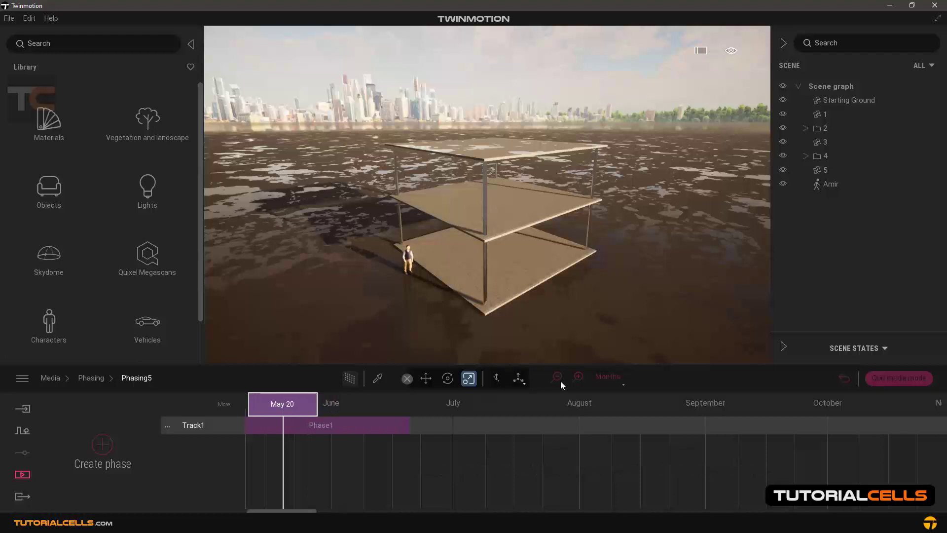
click(610, 380)
click(609, 357)
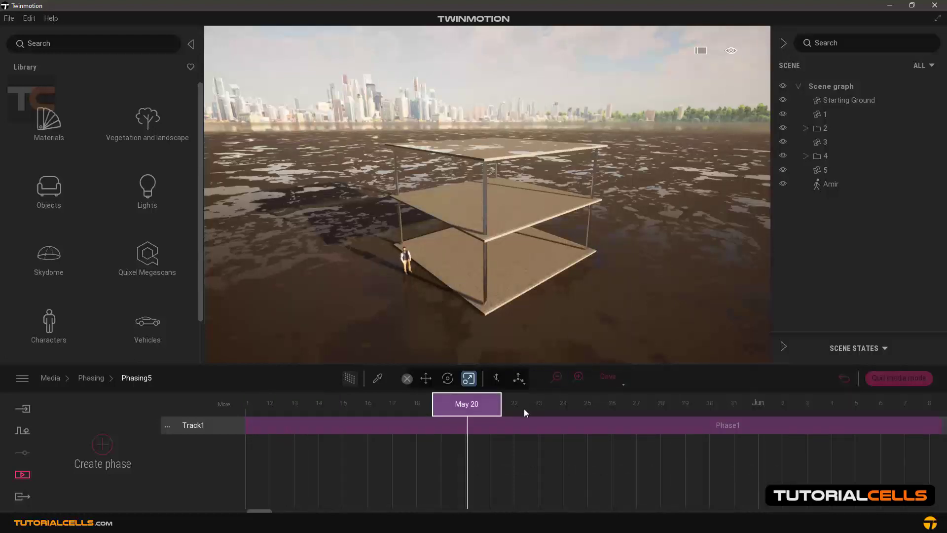
click(557, 376)
click(612, 378)
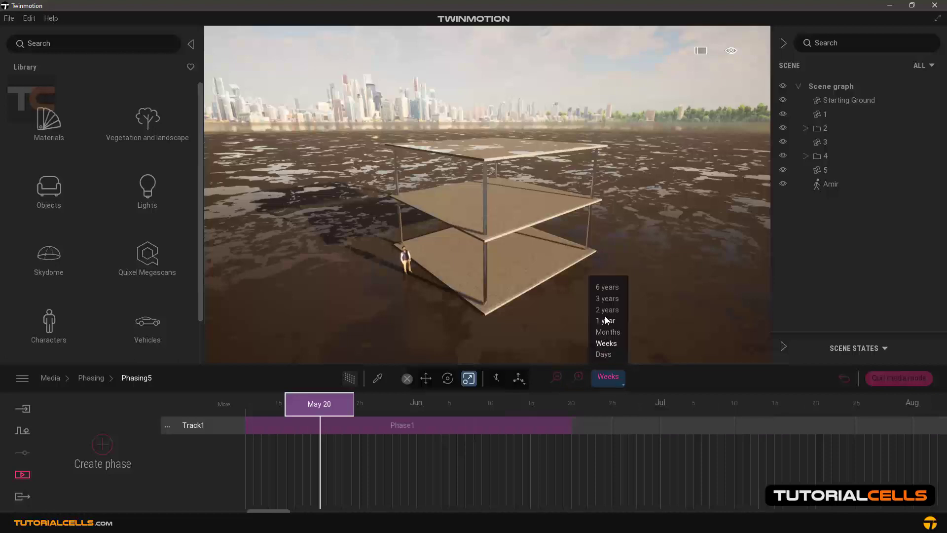
click(608, 321)
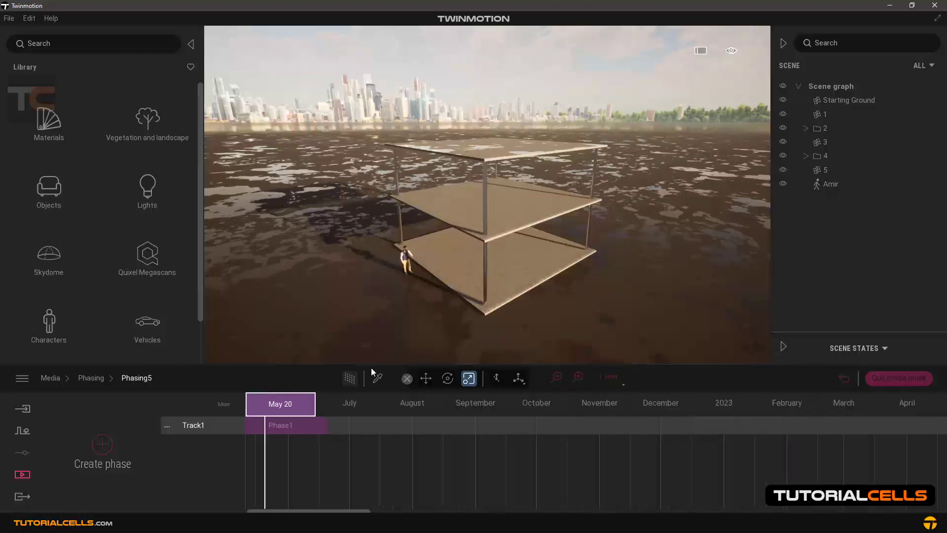
Step: Turn the date marks off in the phasing settings and return to the timeline
click(221, 405)
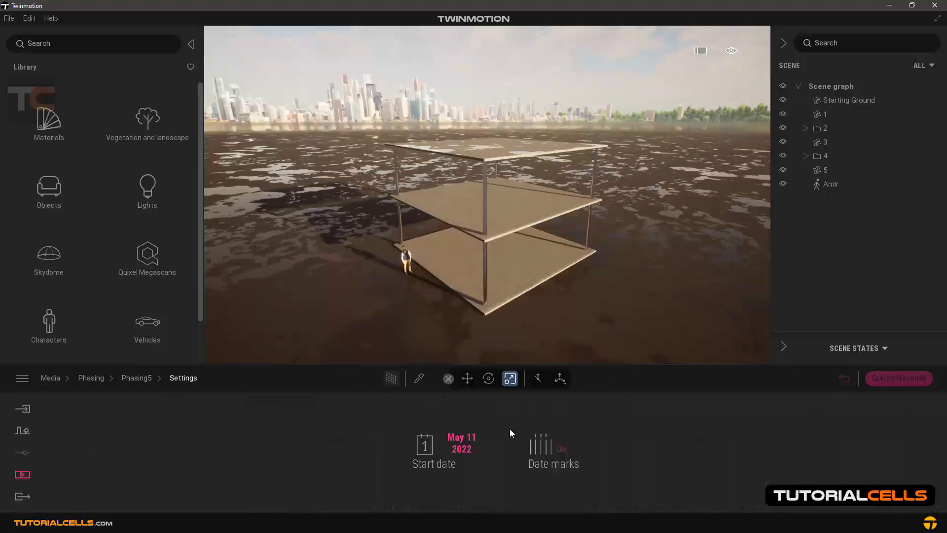
click(561, 450)
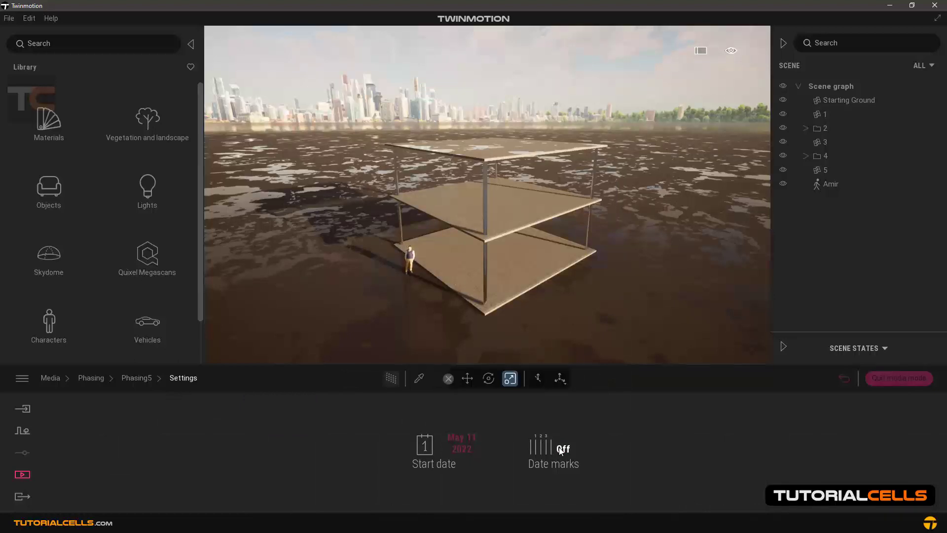
click(561, 450)
click(130, 377)
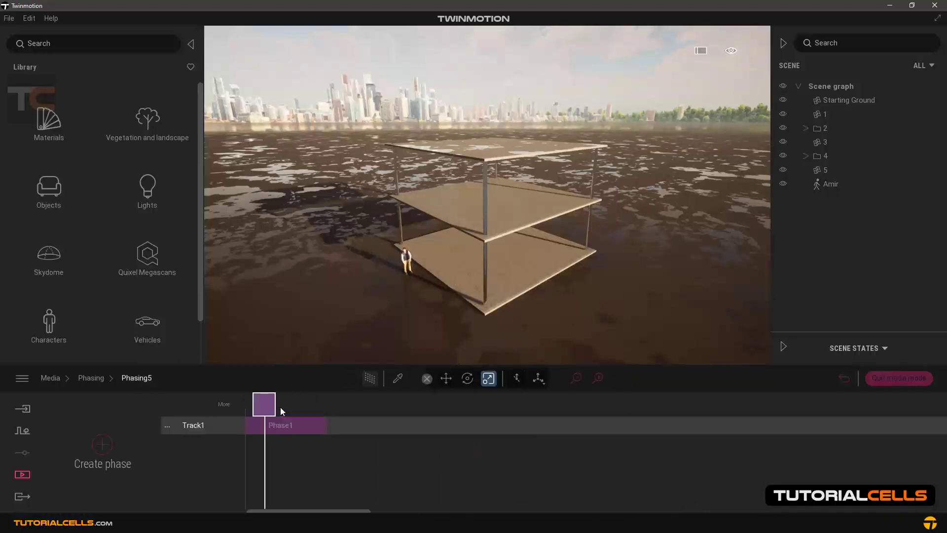
Step: Hide items 1 through 5 and the character in Phase1, and shorten that phase on the timeline
mouse_move(280, 406)
mouse_down()
mouse_move(292, 410)
mouse_move(283, 416)
mouse_up()
click(285, 420)
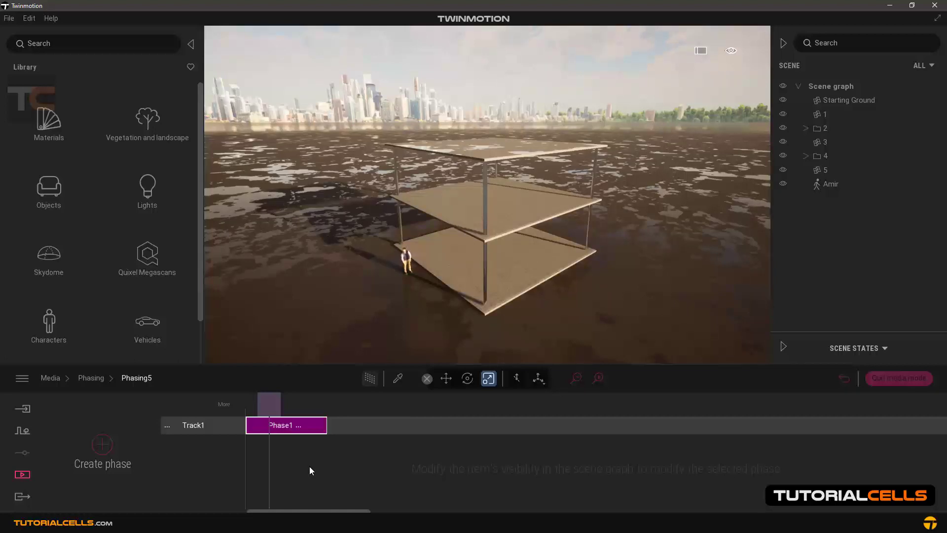
click(274, 412)
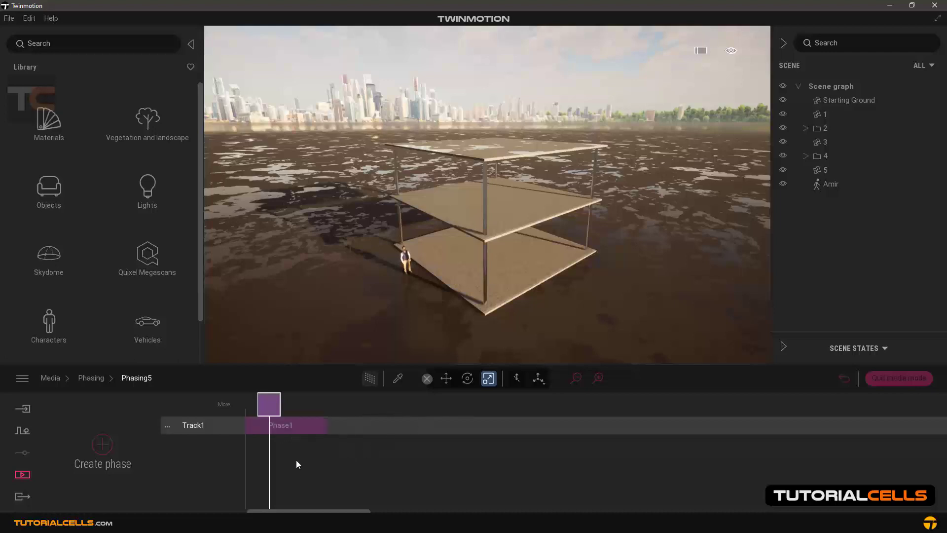
click(311, 431)
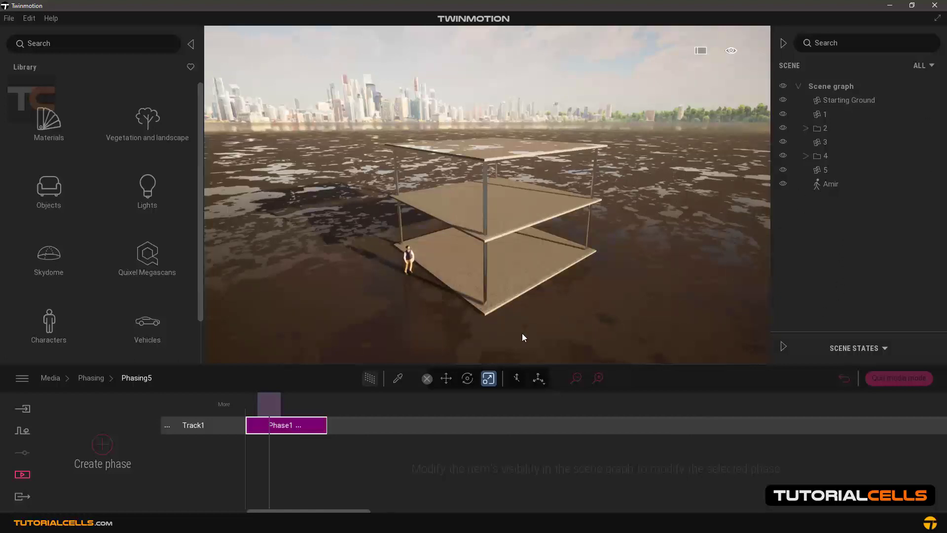
drag(783, 115, 778, 197)
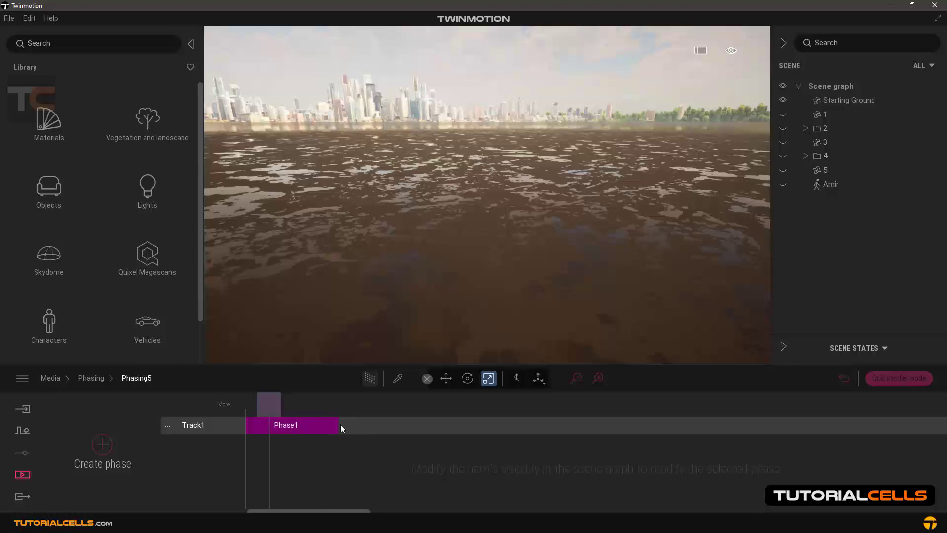
drag(315, 425, 305, 427)
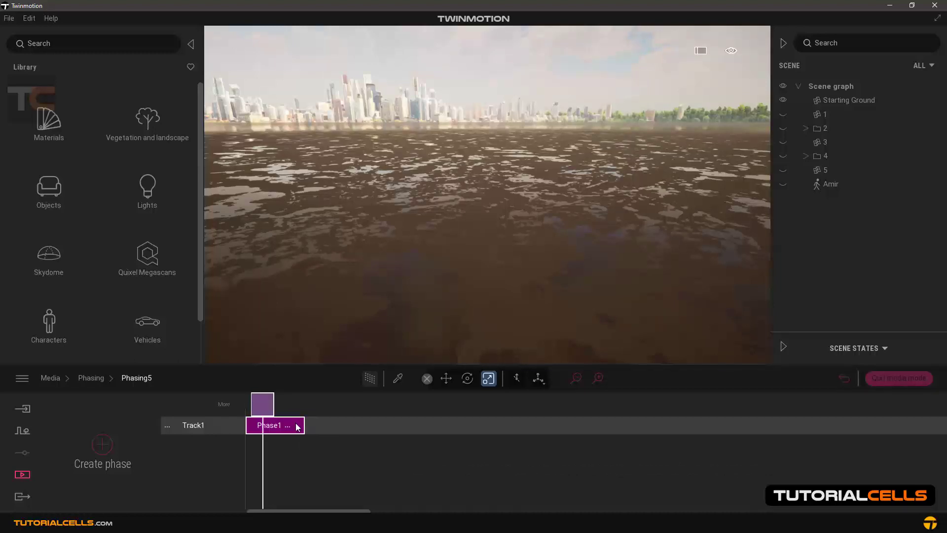
click(298, 427)
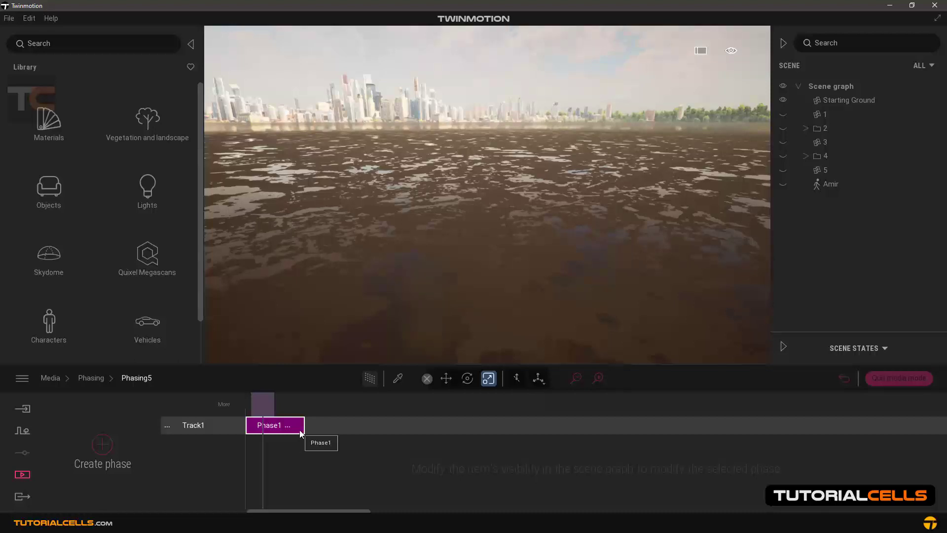
Step: Add a second phase after Phase1, shorten it slightly, and make item 1 visible in it
click(102, 444)
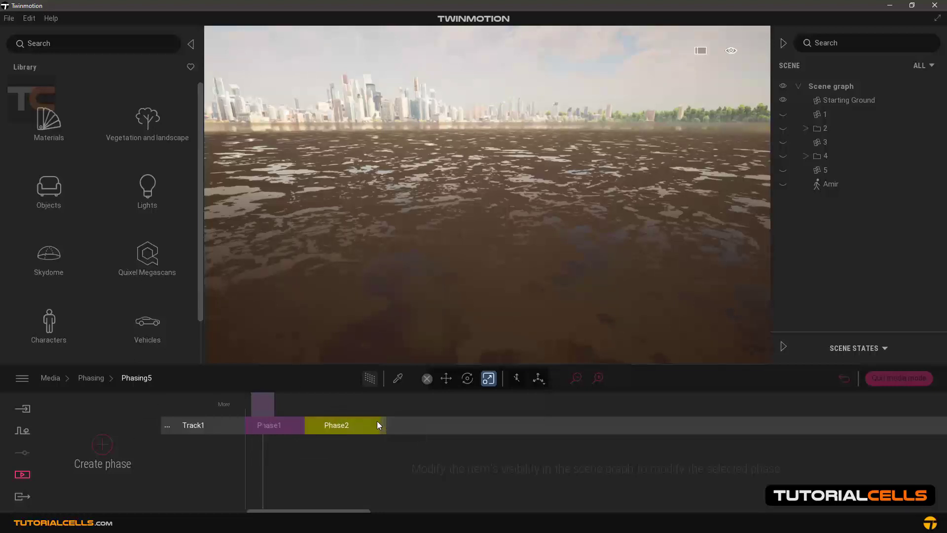
drag(377, 421, 359, 431)
click(783, 116)
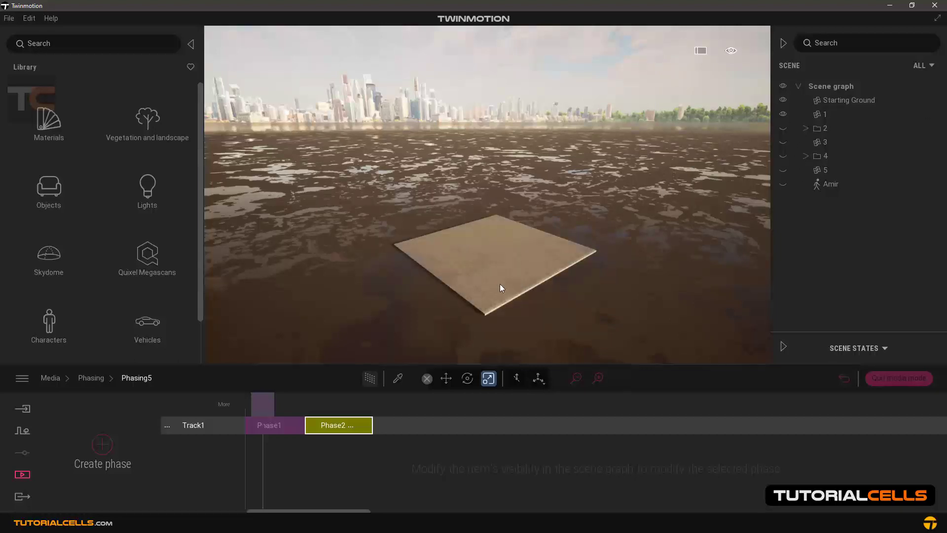
Step: Move the time marker into Phase2, check the phase's options, and compare the scene with the phase deselected and selected
drag(264, 404, 330, 403)
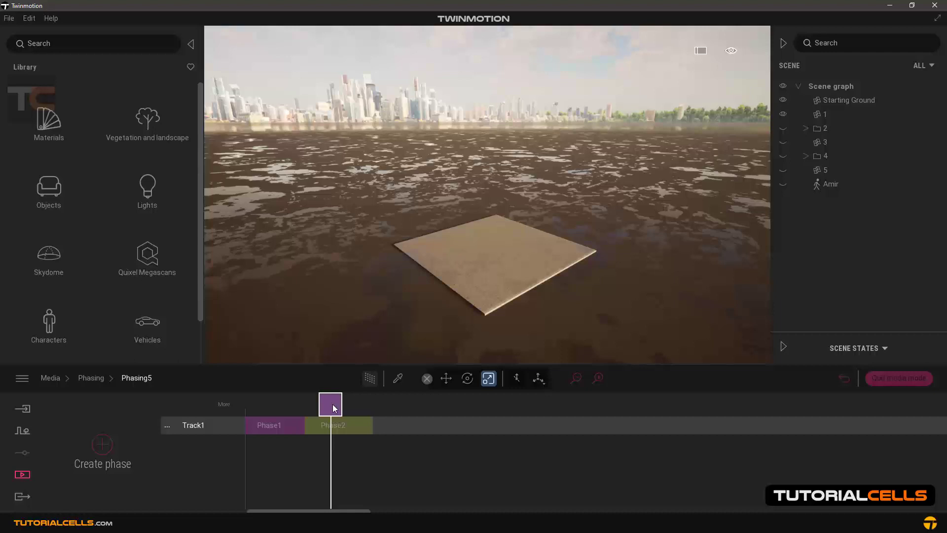
click(357, 425)
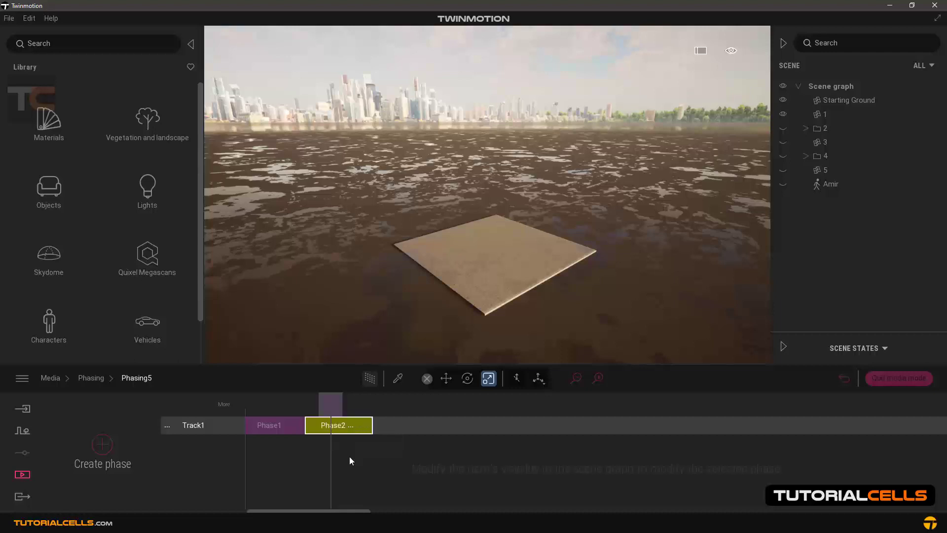
click(354, 425)
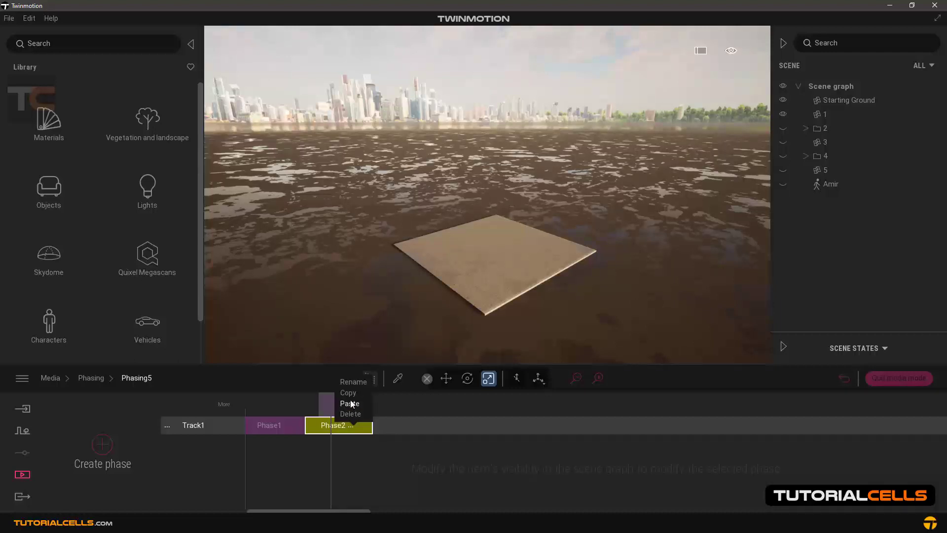
click(354, 451)
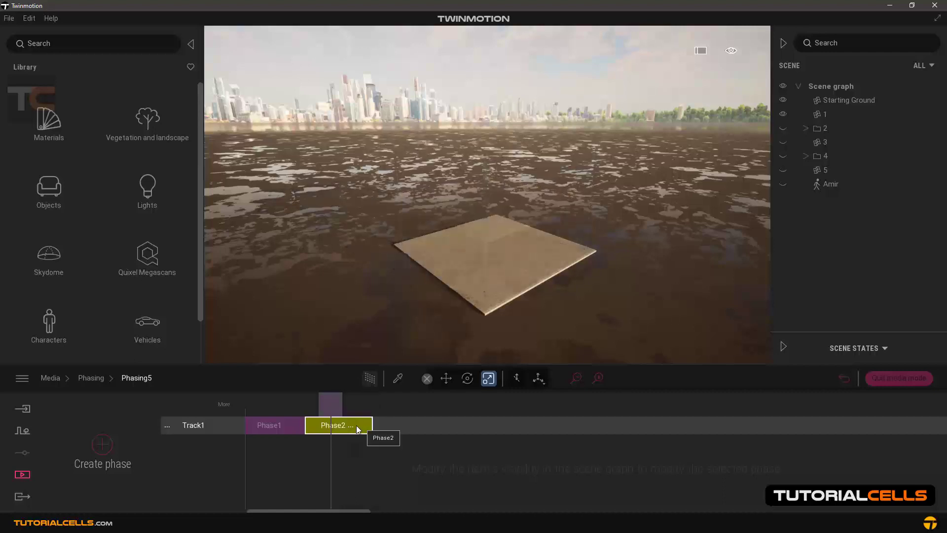
click(353, 460)
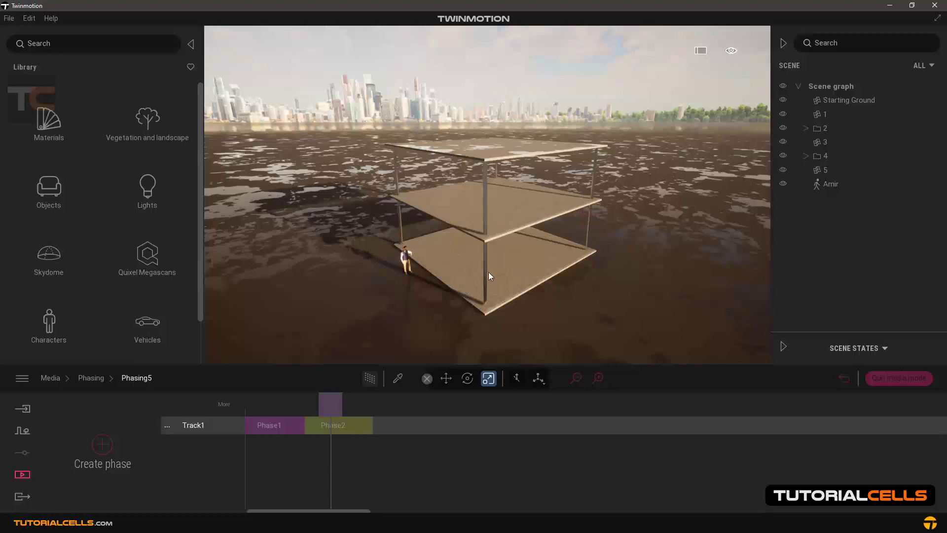
click(345, 429)
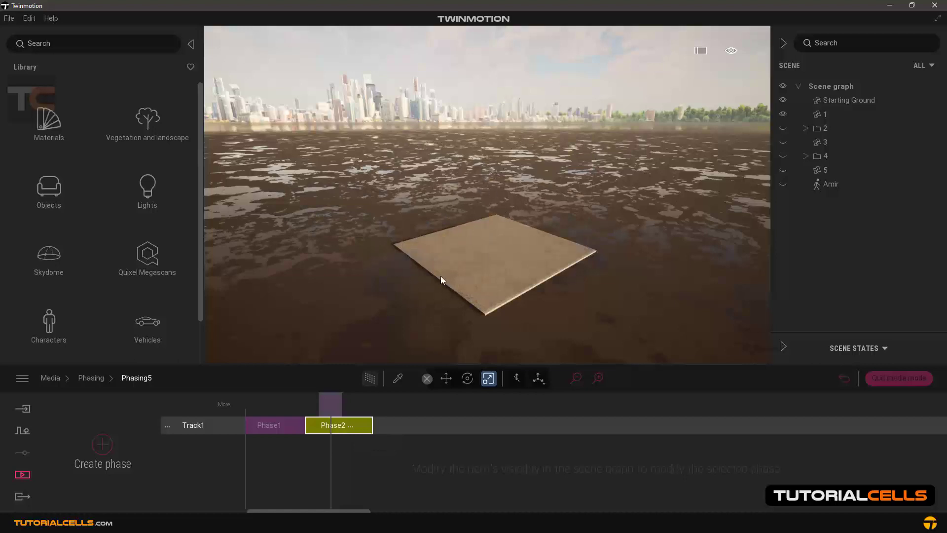
Step: Add a third phase after Phase2 and rename the first track as plane
click(102, 451)
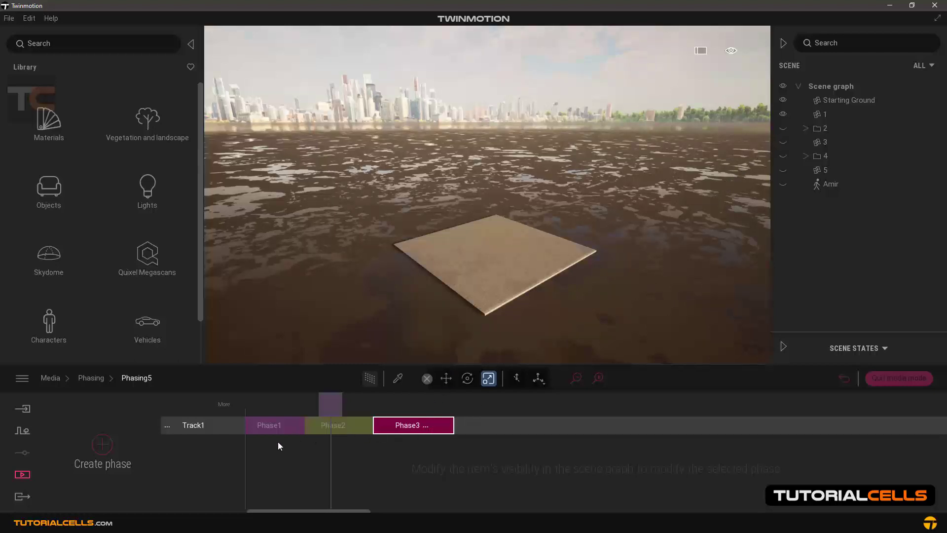
click(167, 427)
click(175, 413)
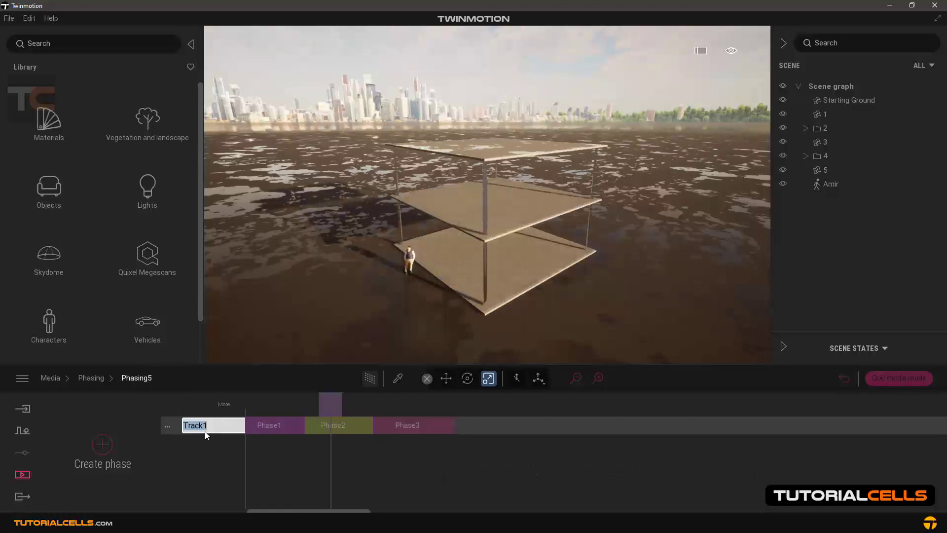
text(plane)
key(Return)
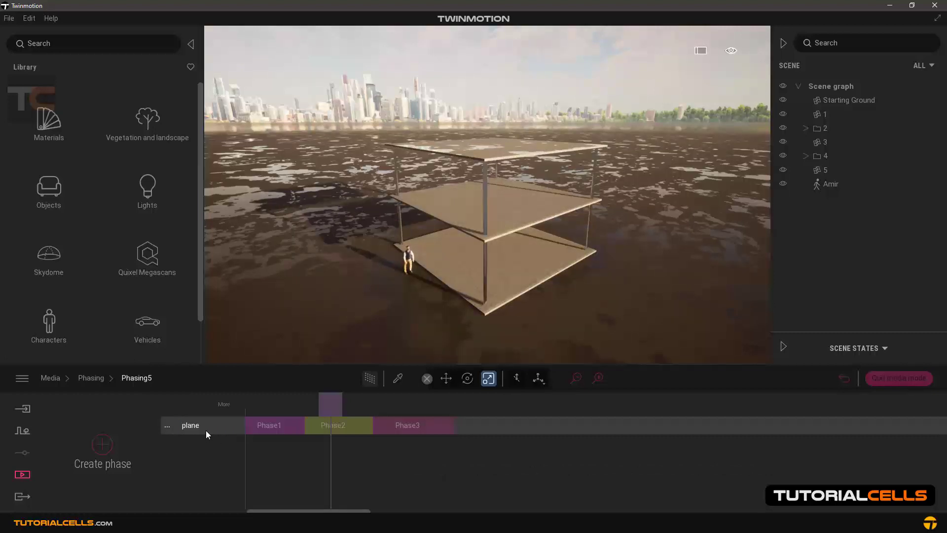
Step: Move Phase3 onto a new second track below the plane track, keeping its start right after Phase2
click(167, 425)
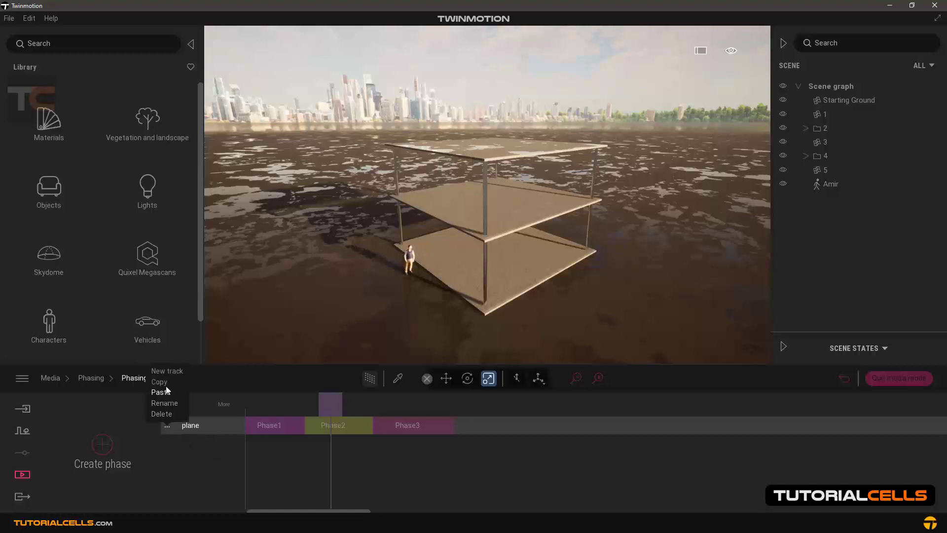
click(187, 447)
click(387, 428)
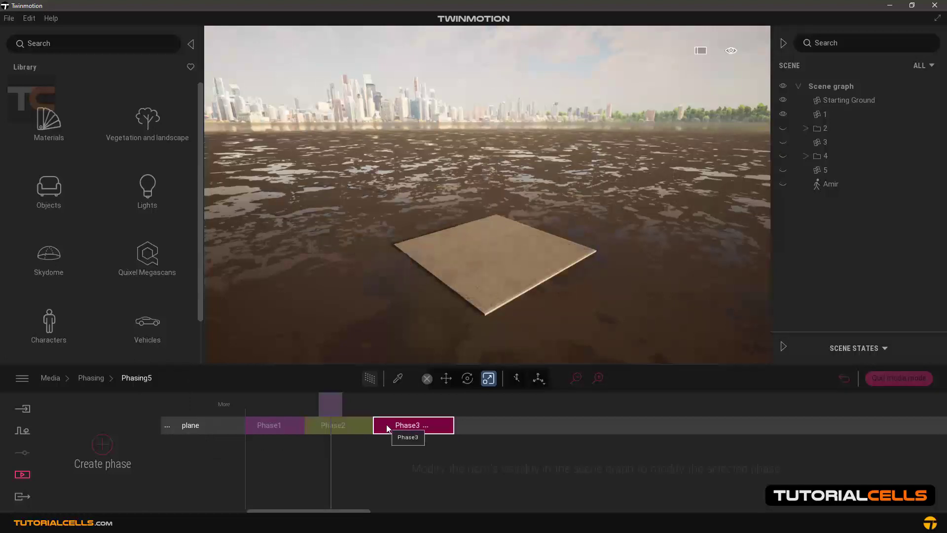
drag(387, 427, 386, 441)
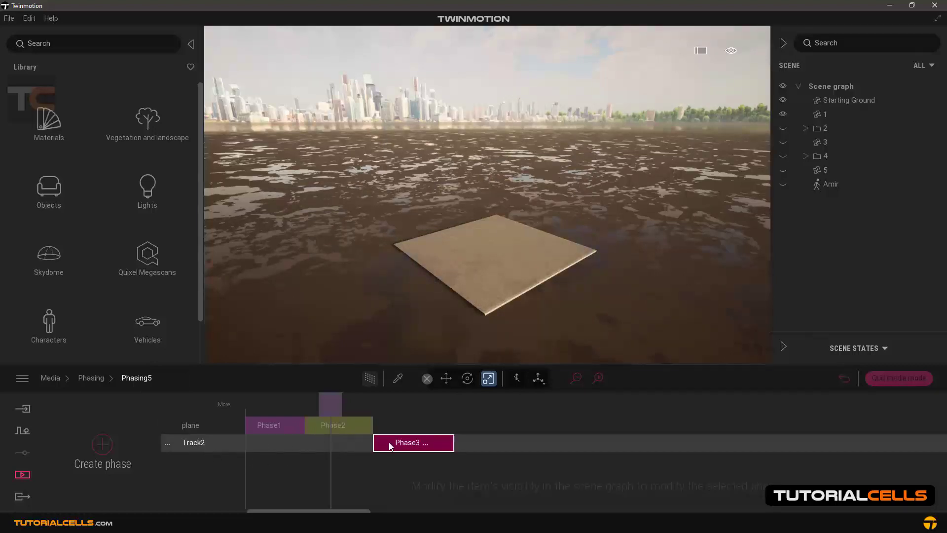
Step: Rename the second track as clo
click(167, 442)
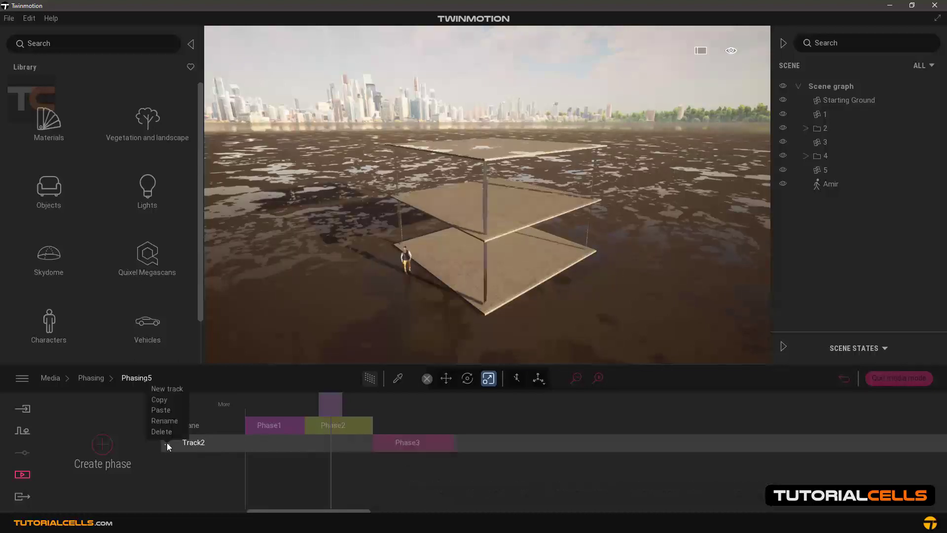
click(172, 423)
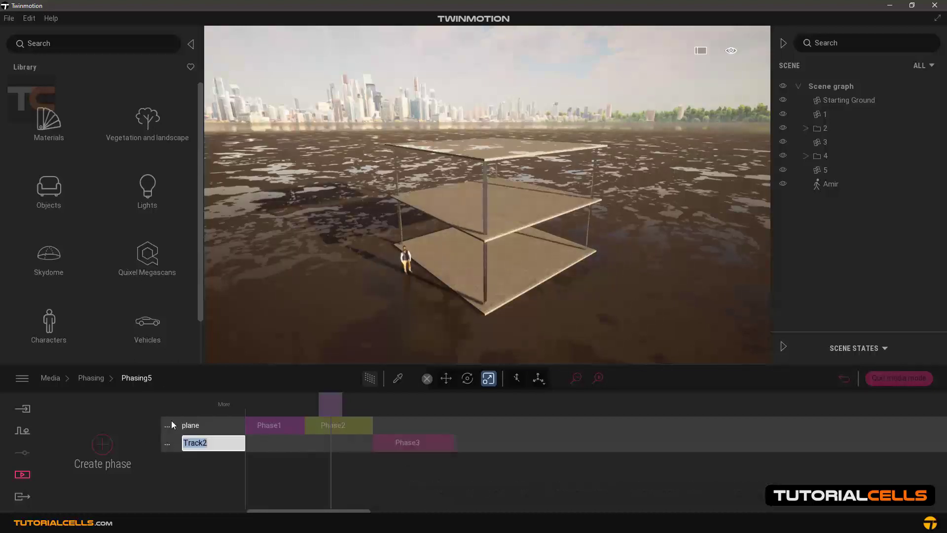
text(clo)
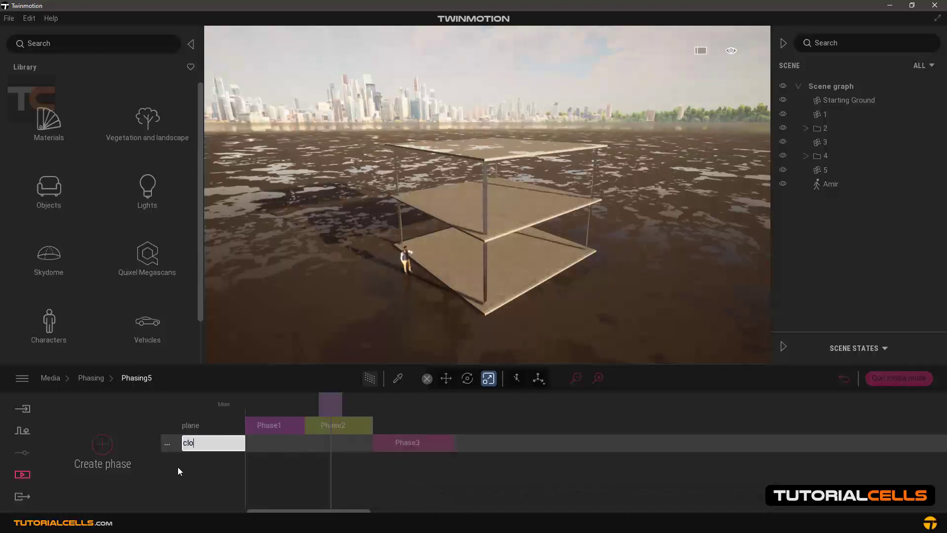
key(Return)
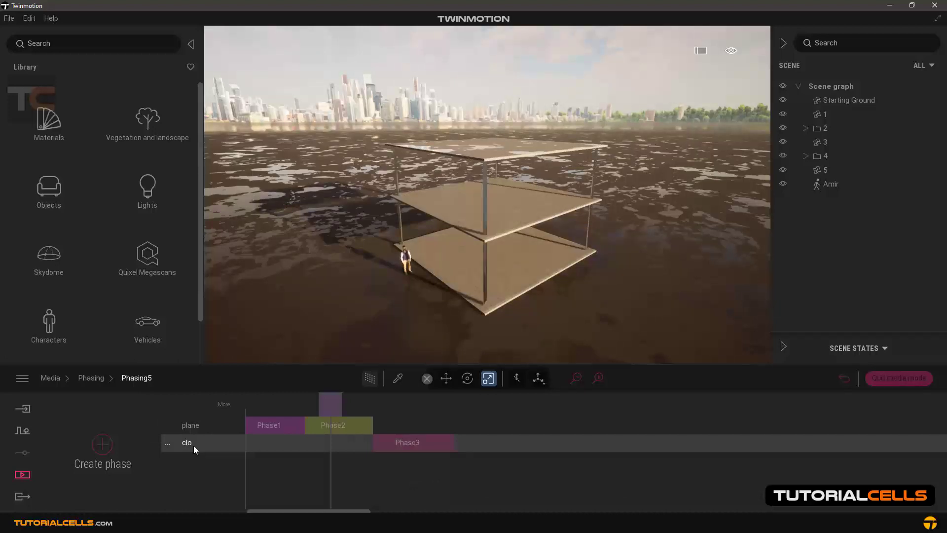
Step: Rename the second track as columns
click(168, 442)
click(176, 420)
text(columns)
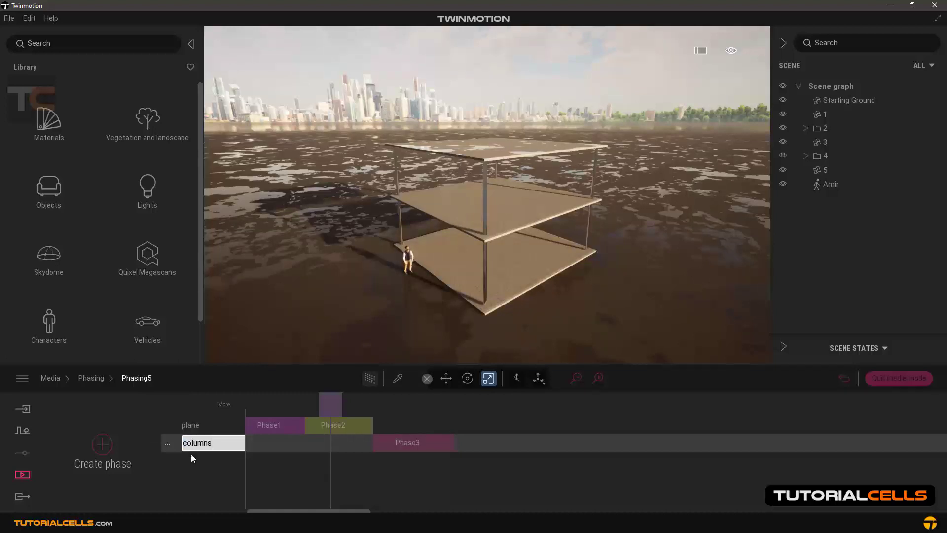
key(Return)
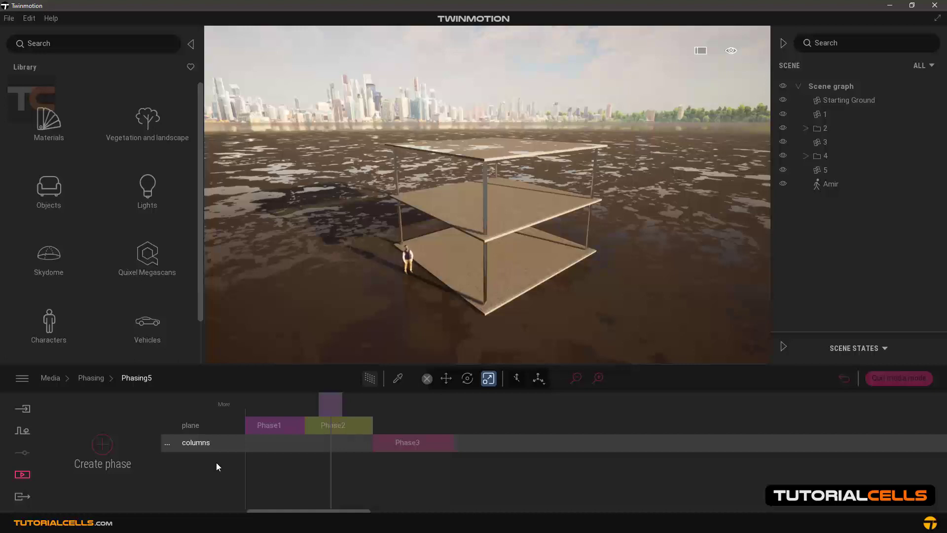
Step: Make item 2 visible in Phase3 and move the time marker into that phase
click(332, 407)
click(399, 447)
click(427, 441)
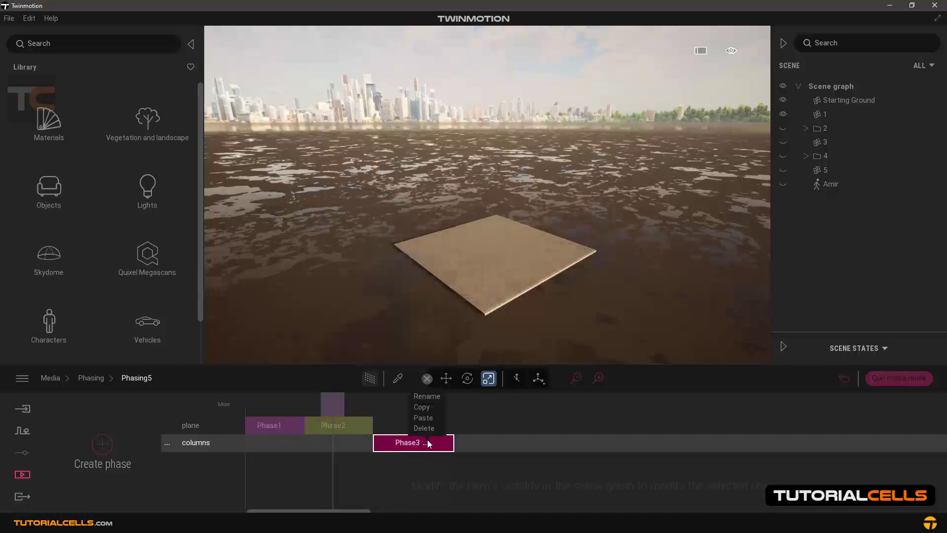
click(382, 447)
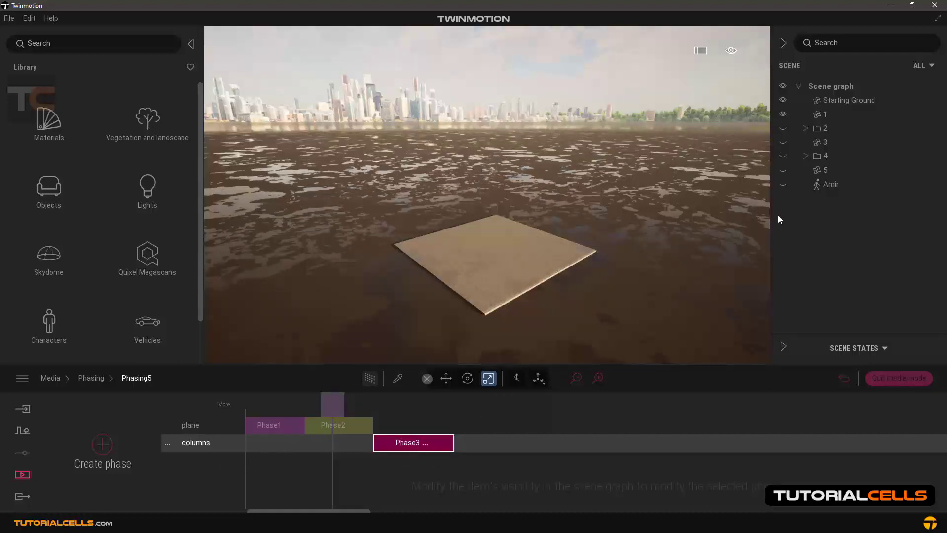
click(783, 128)
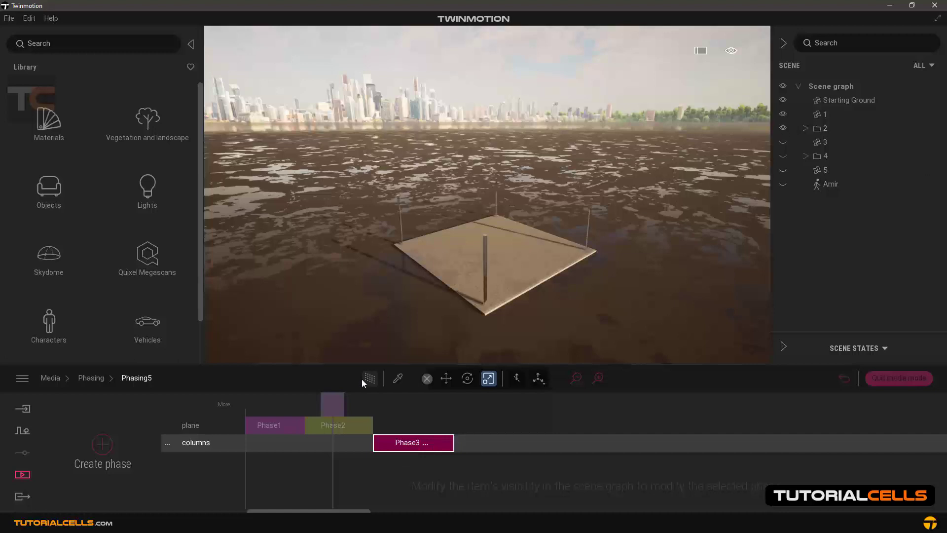
drag(334, 405, 426, 410)
click(434, 440)
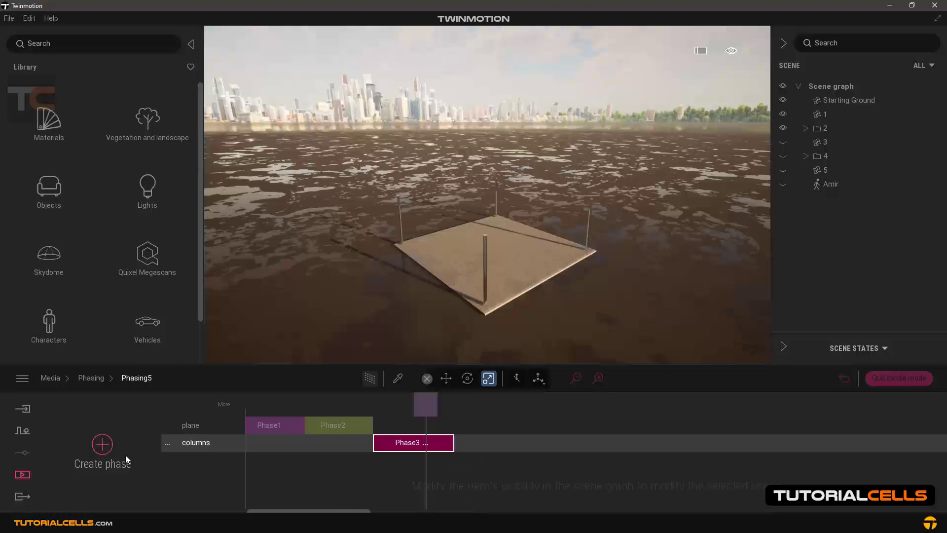
Step: Add a fourth phase after Phase3, place it on the plane track, and rename that track as floor
click(110, 448)
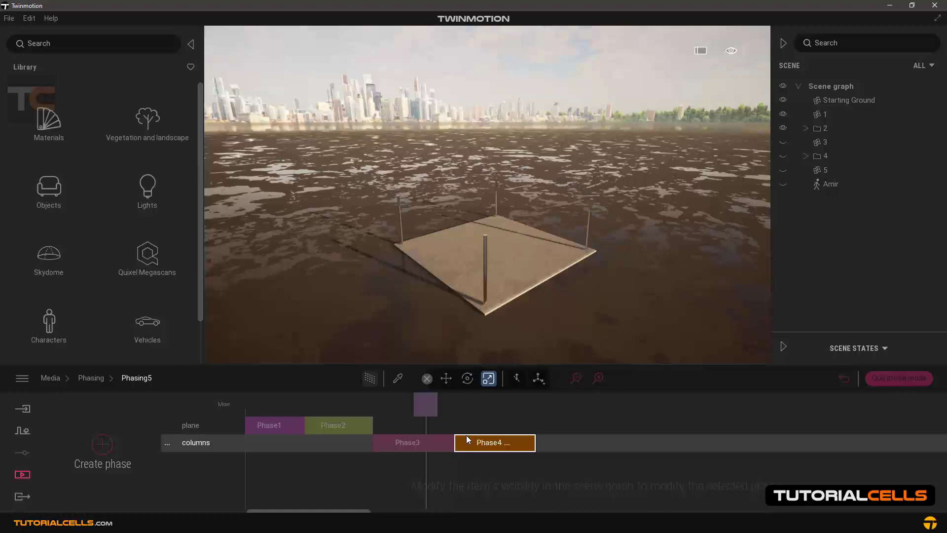
drag(469, 443, 466, 425)
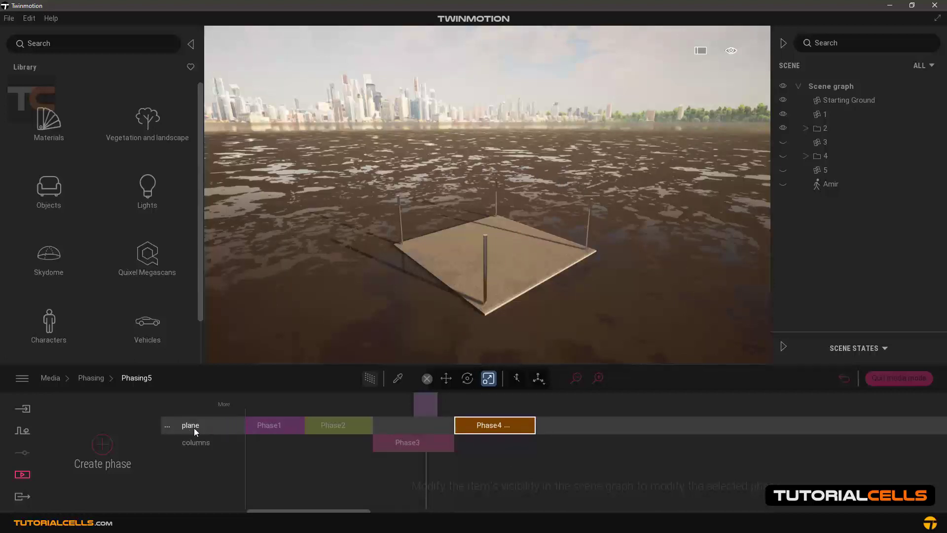
click(165, 427)
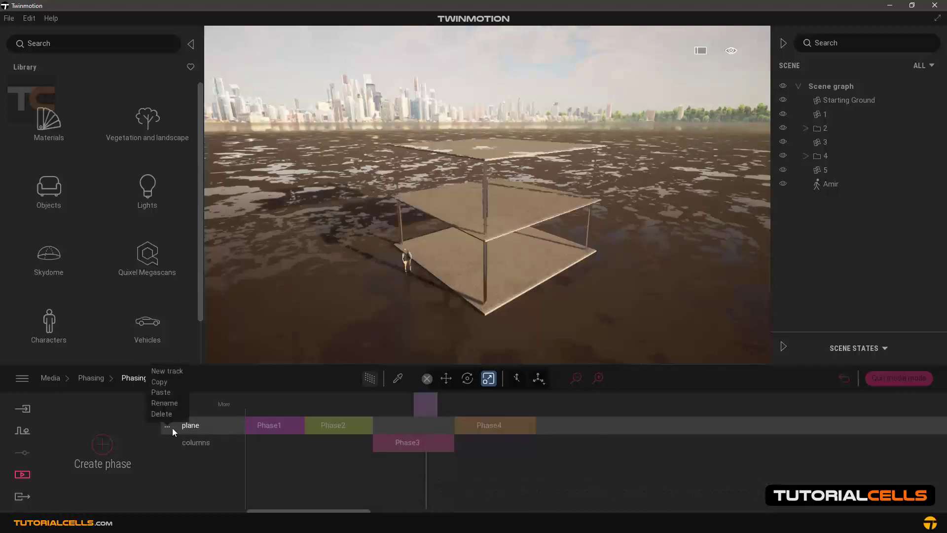
click(176, 404)
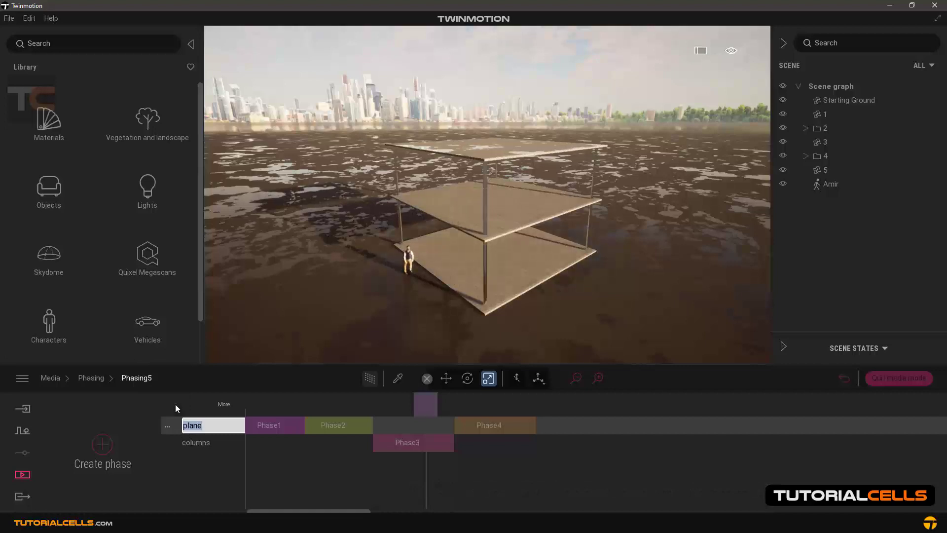
text(floor)
key(Return)
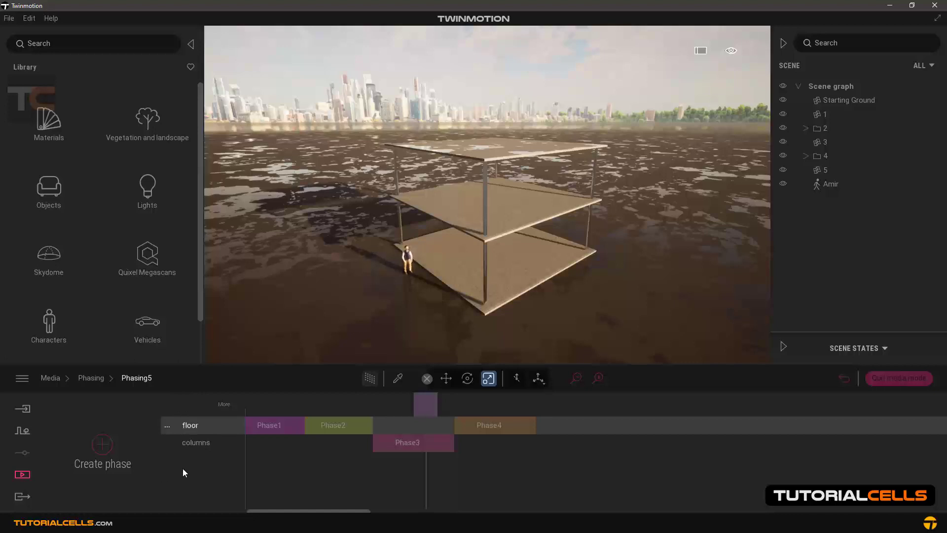
Step: Make item 3 visible in Phase4
click(466, 424)
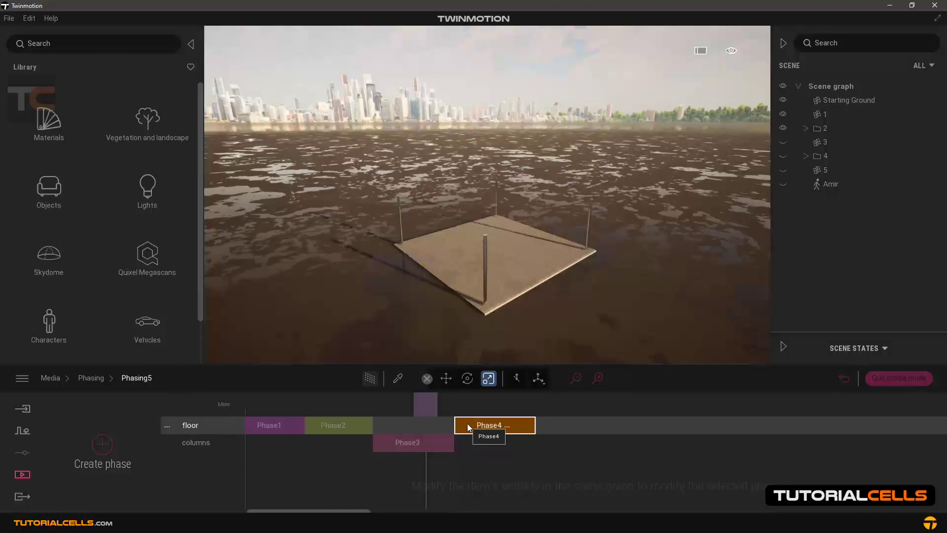
click(782, 142)
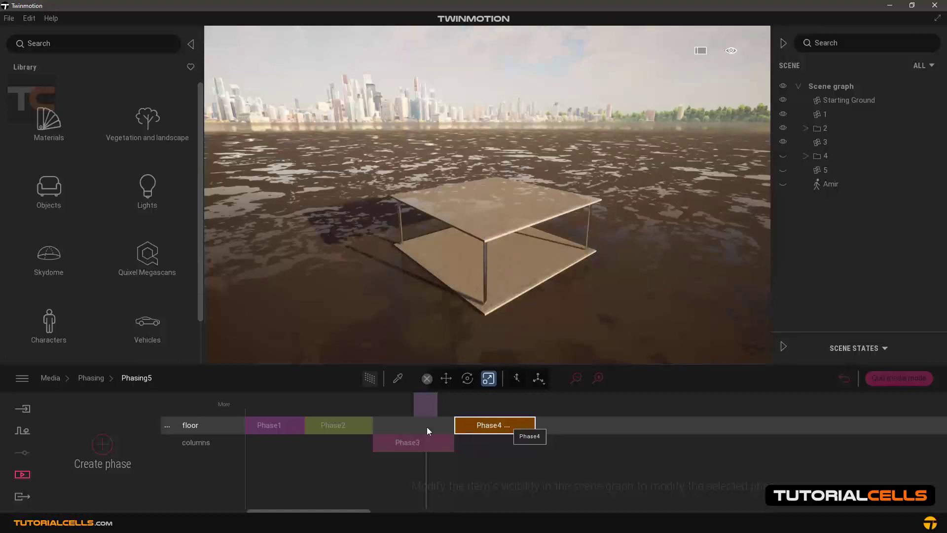
Step: Add a fifth phase after Phase4 on the columns track and make item 4 visible in it
click(101, 445)
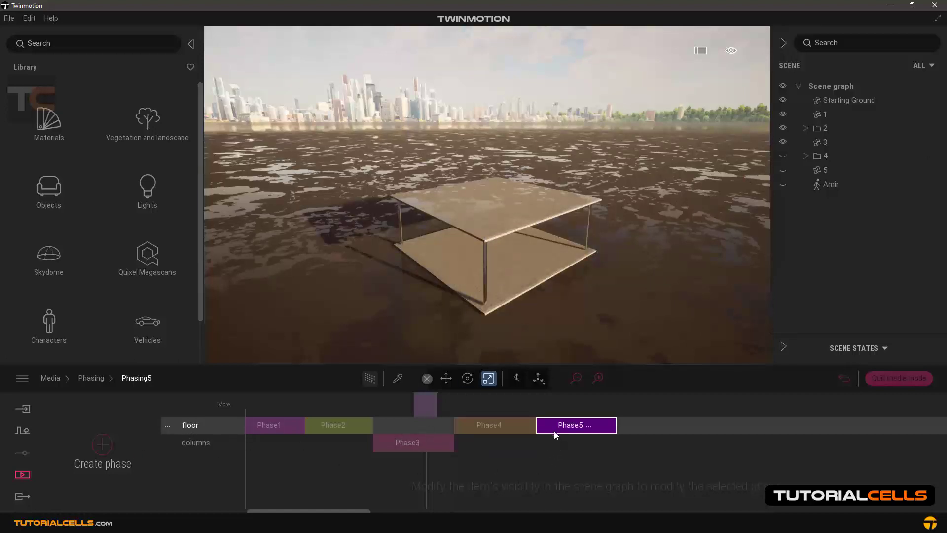
drag(554, 433, 552, 446)
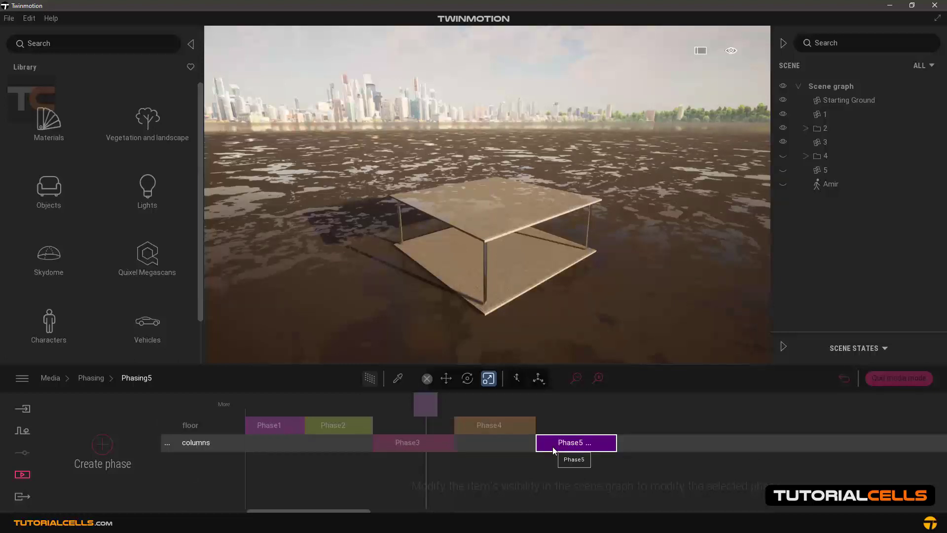
click(782, 156)
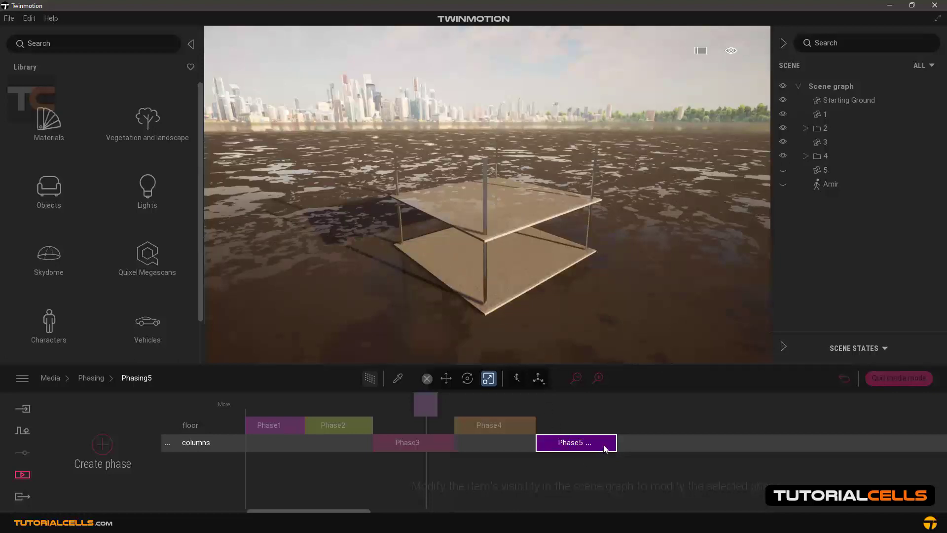
Step: Add a sixth phase on the floor track with item 5 visible, and move the time marker into it
click(102, 443)
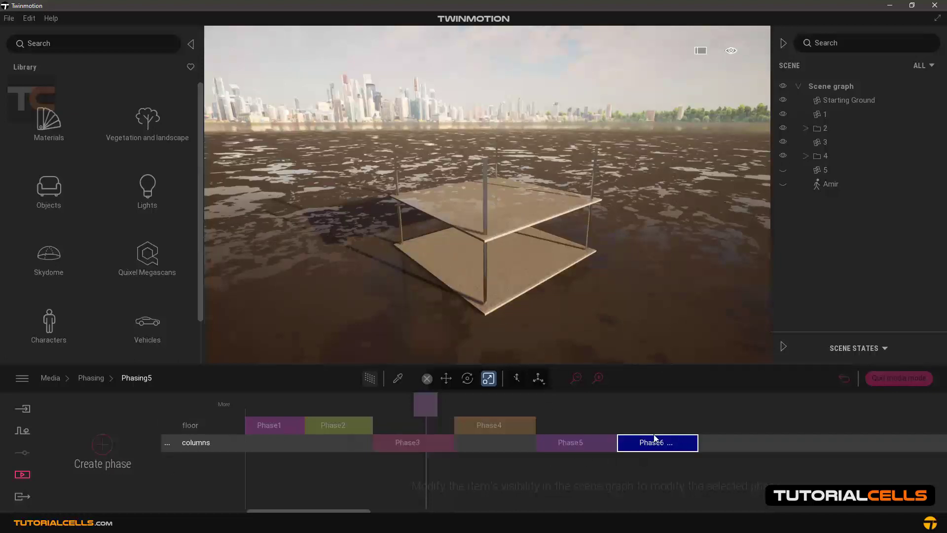
drag(636, 442, 632, 428)
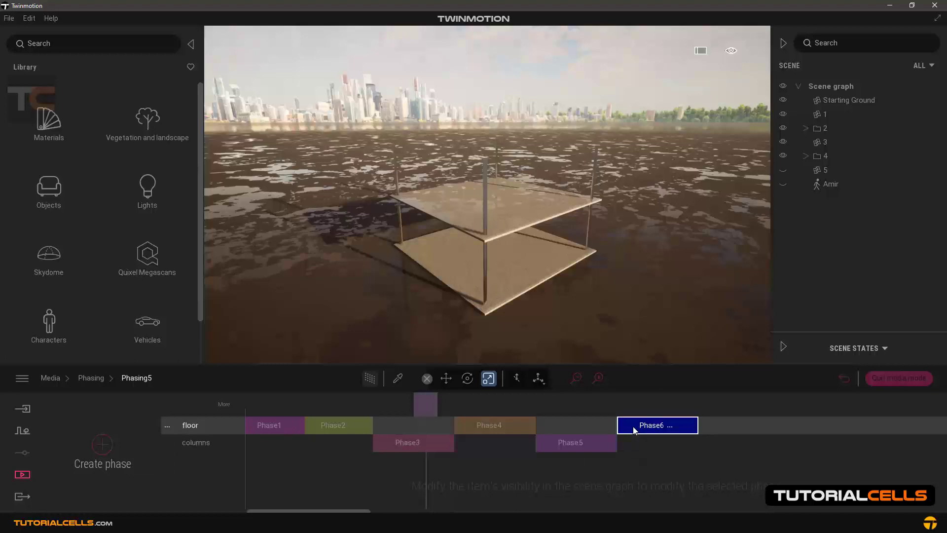
click(783, 170)
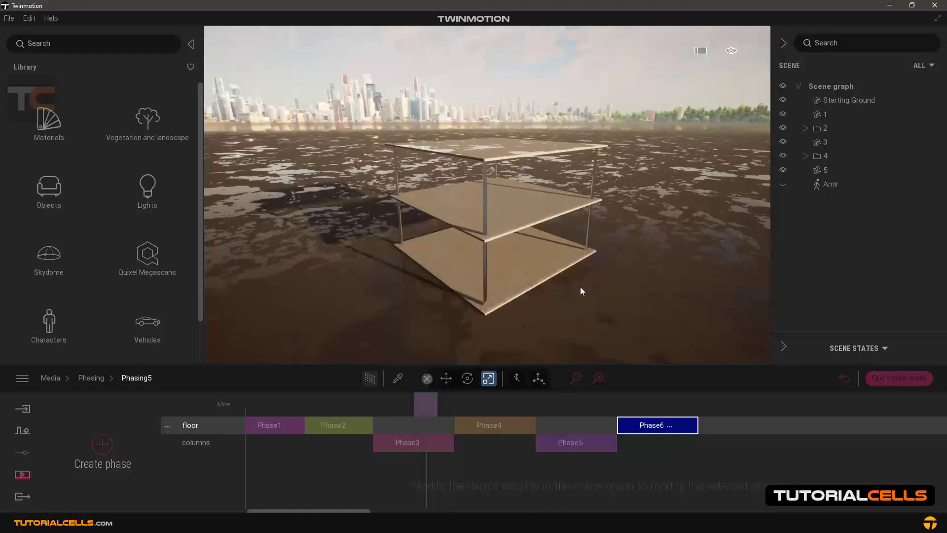
drag(431, 400, 663, 417)
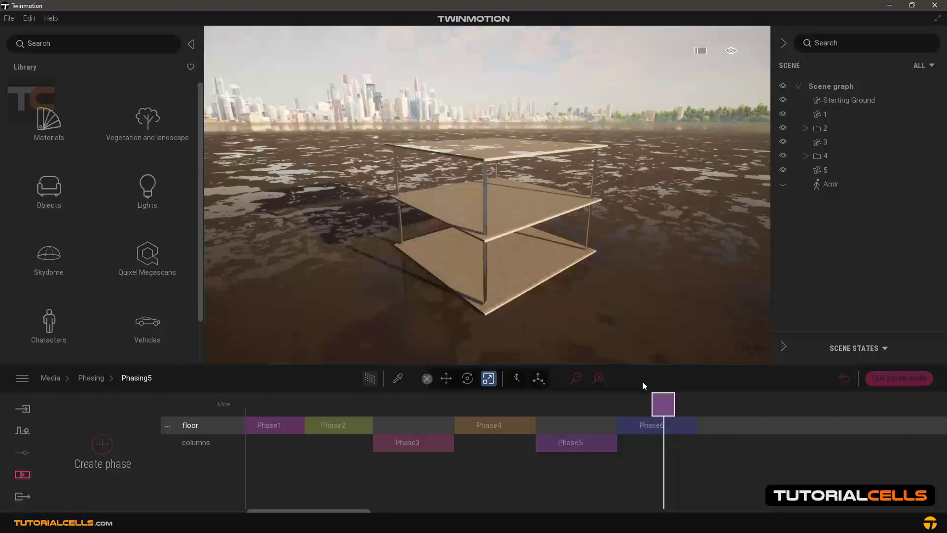
Step: Select the phases one by one from Phase5 back to Phase2 to check their item visibility, then deselect them
click(622, 430)
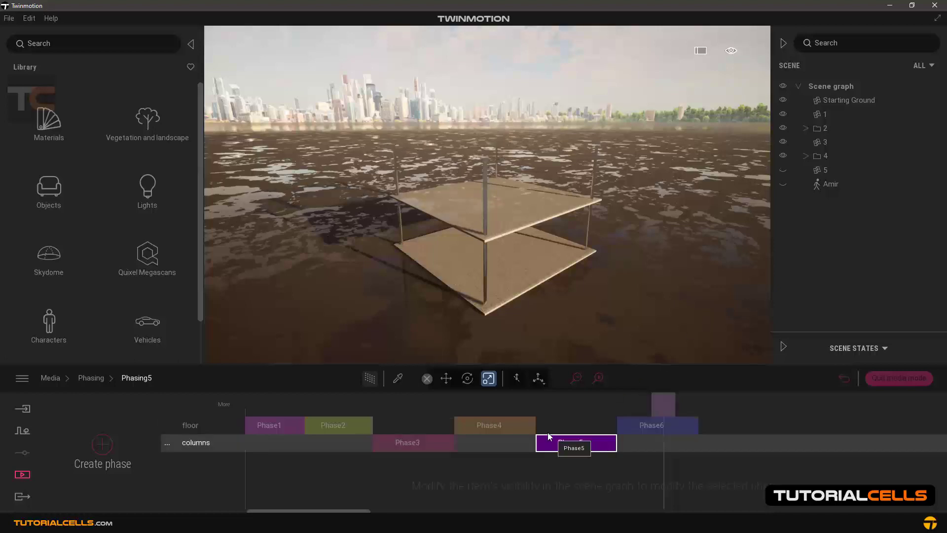
click(493, 425)
click(394, 440)
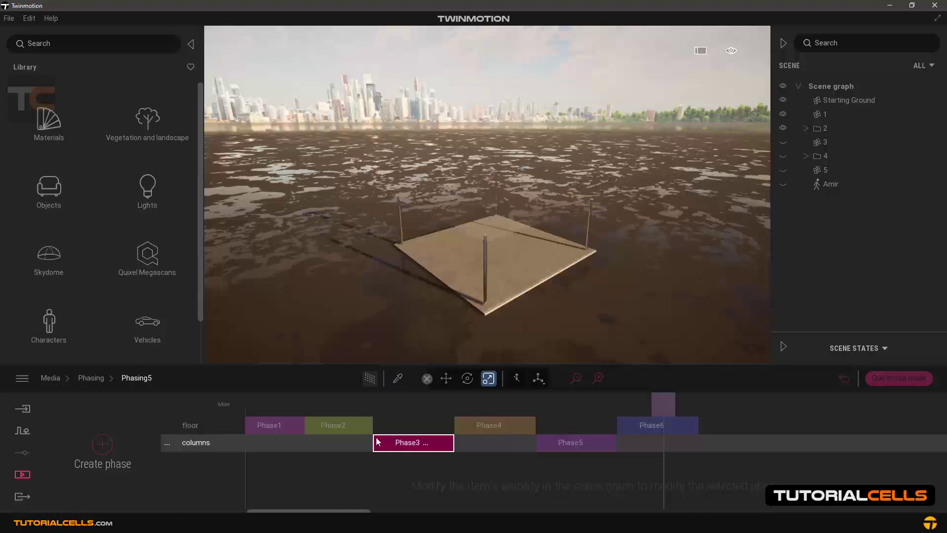
click(366, 426)
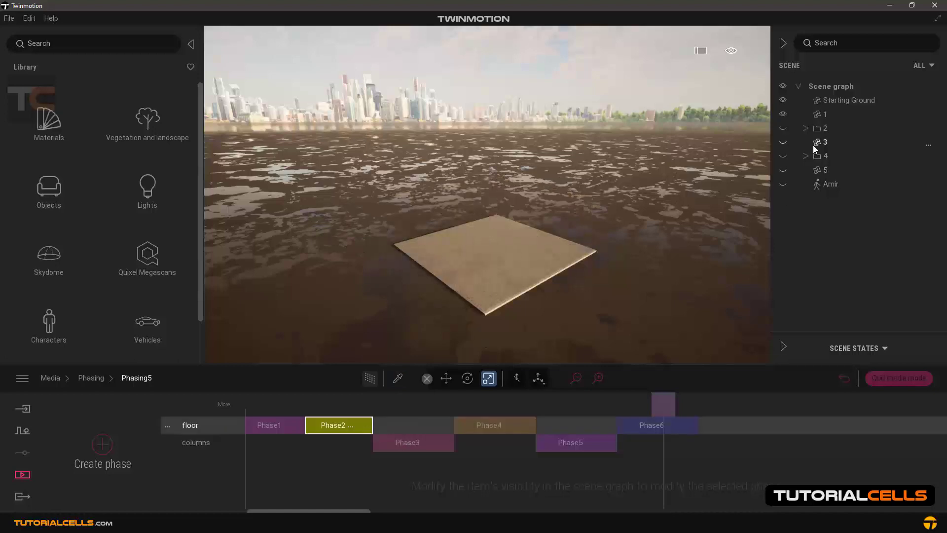
click(578, 468)
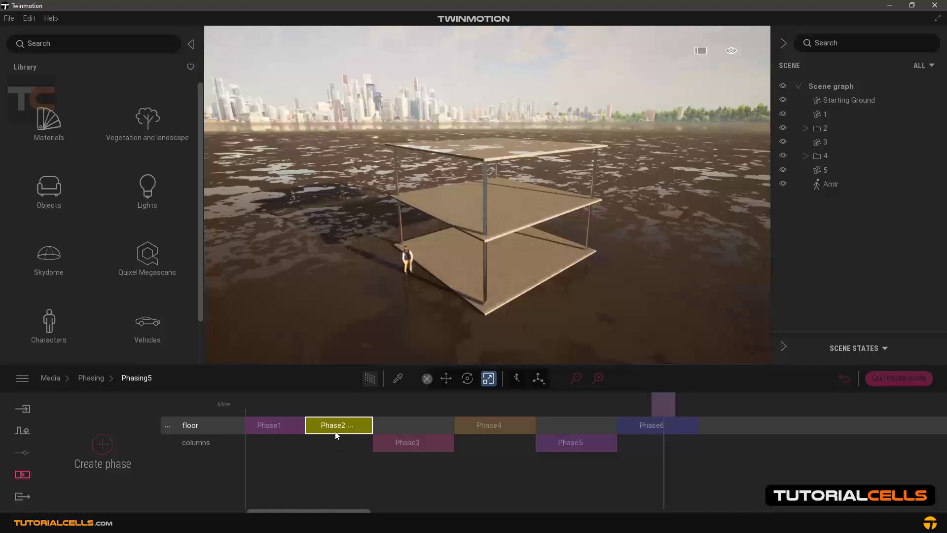
click(418, 445)
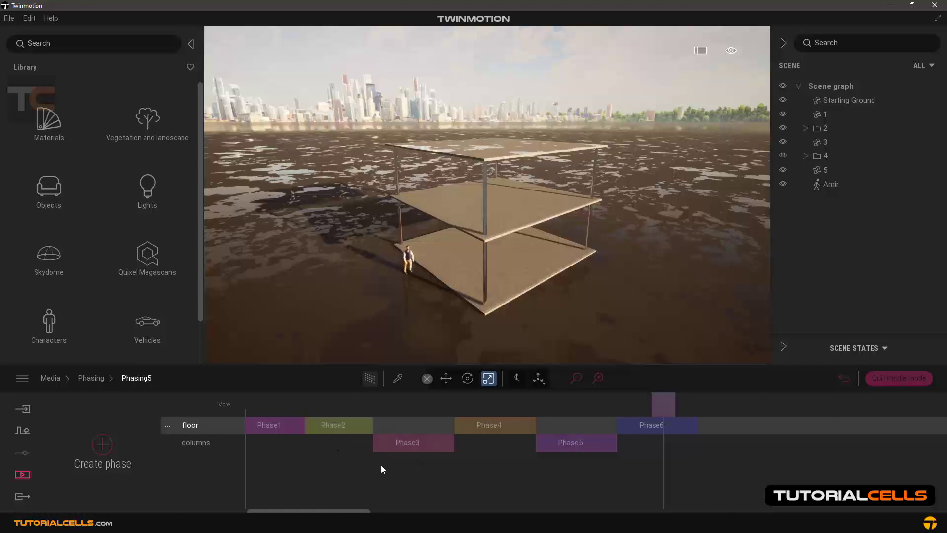
Step: Add a third track below the columns track, create a phase on it and place it directly under Phase3
click(275, 425)
click(204, 431)
click(223, 448)
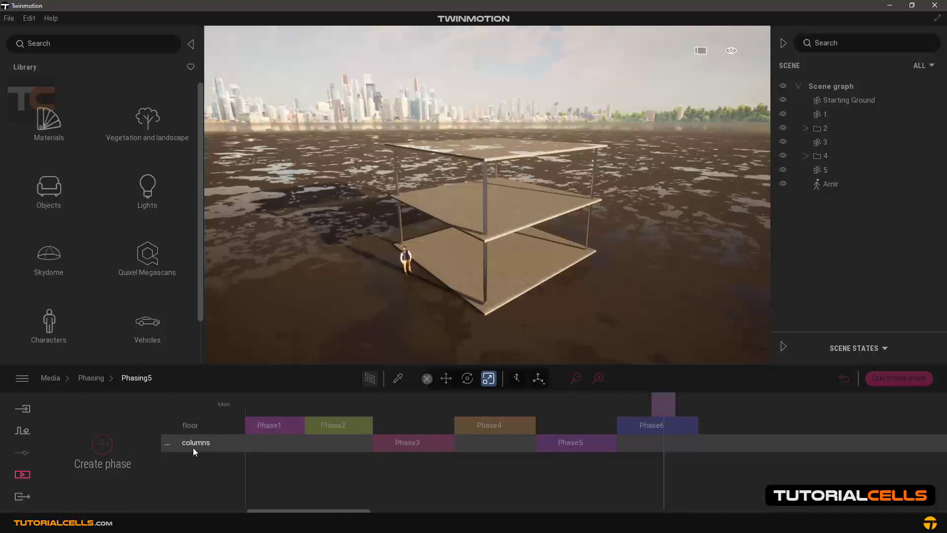
click(168, 443)
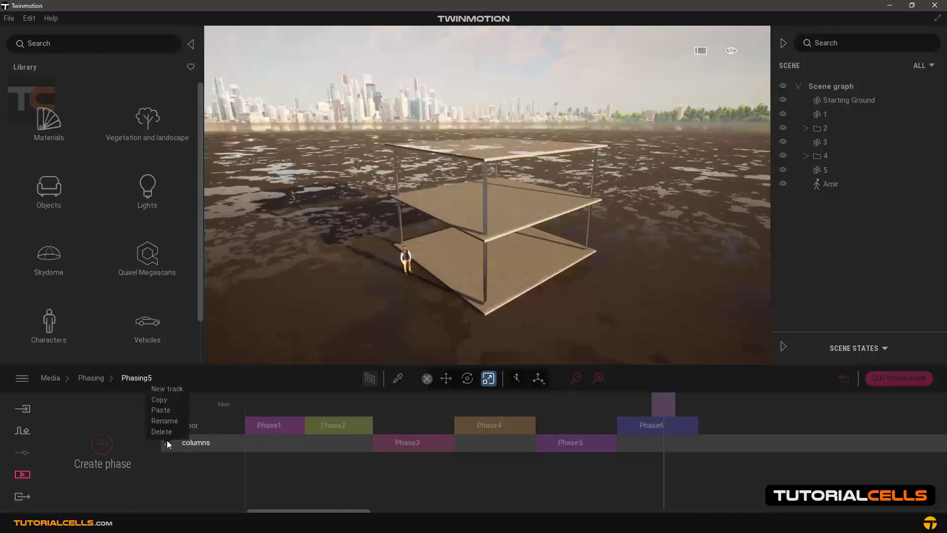
click(166, 389)
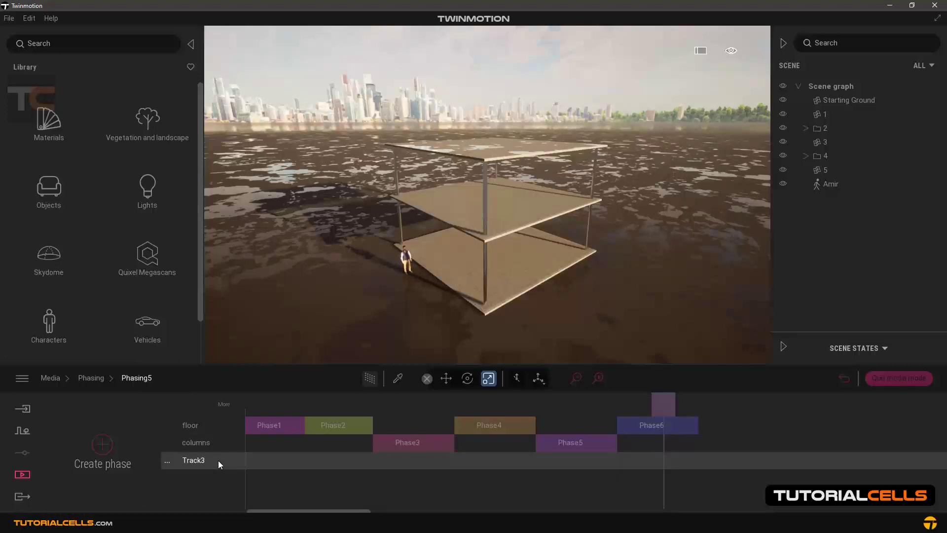
click(103, 444)
drag(675, 468, 383, 466)
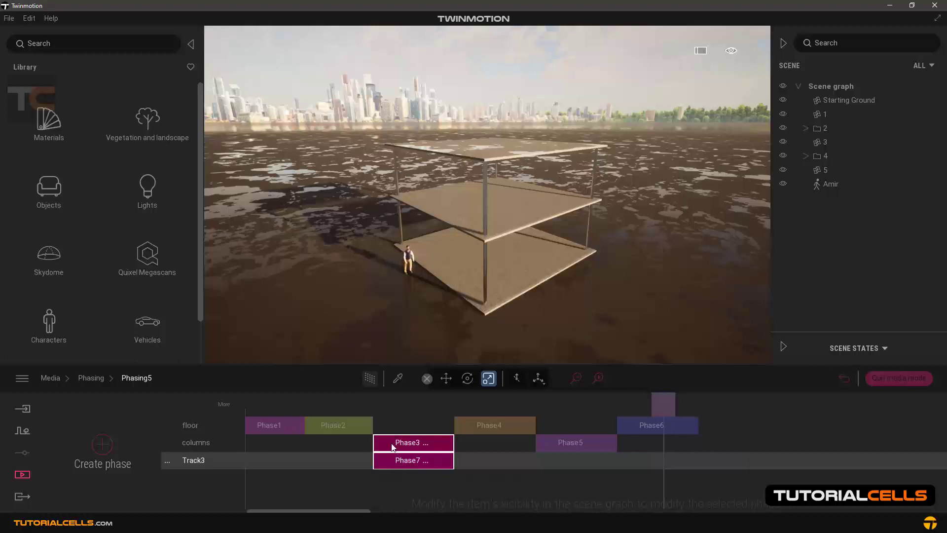
Step: Compare the item visibility of Phase3 and Phase7 with the scene at a time marker placed inside Phase3
click(393, 447)
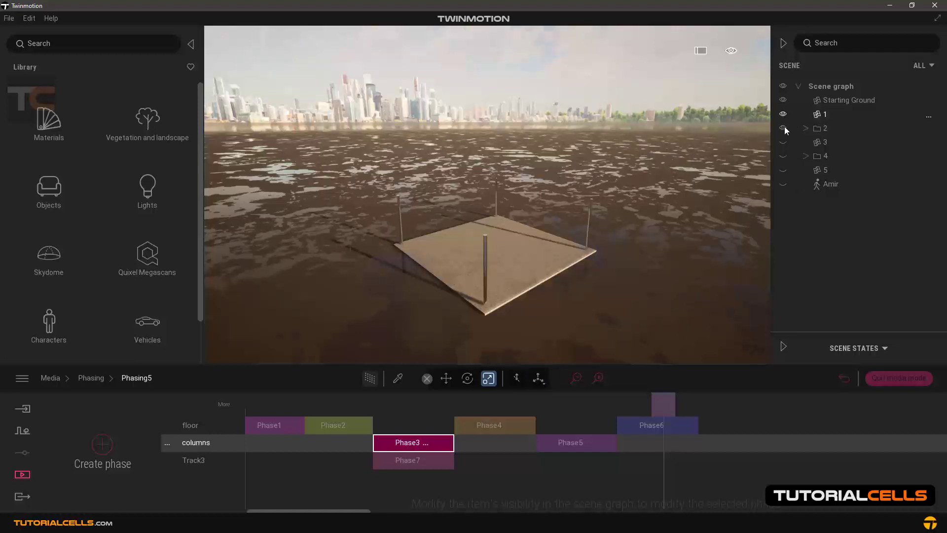
click(444, 459)
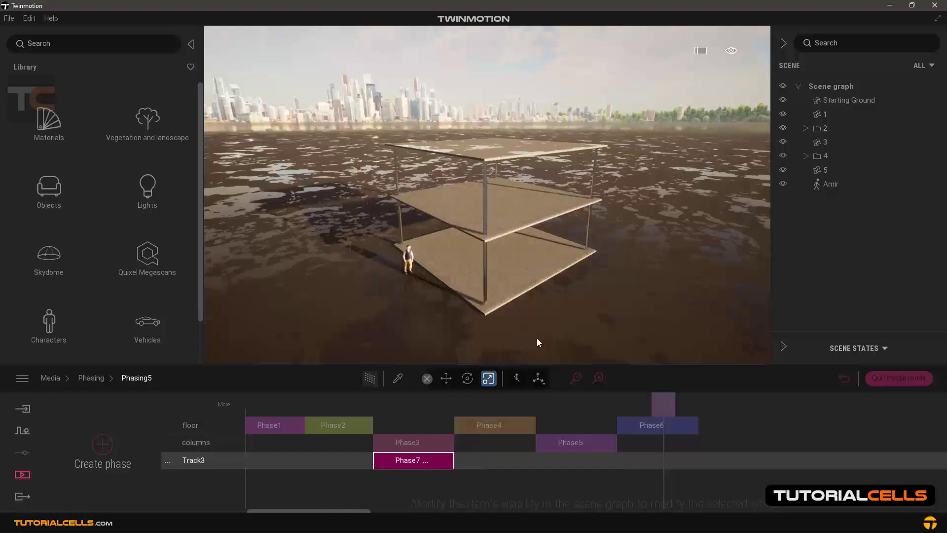
drag(381, 406, 407, 406)
click(431, 464)
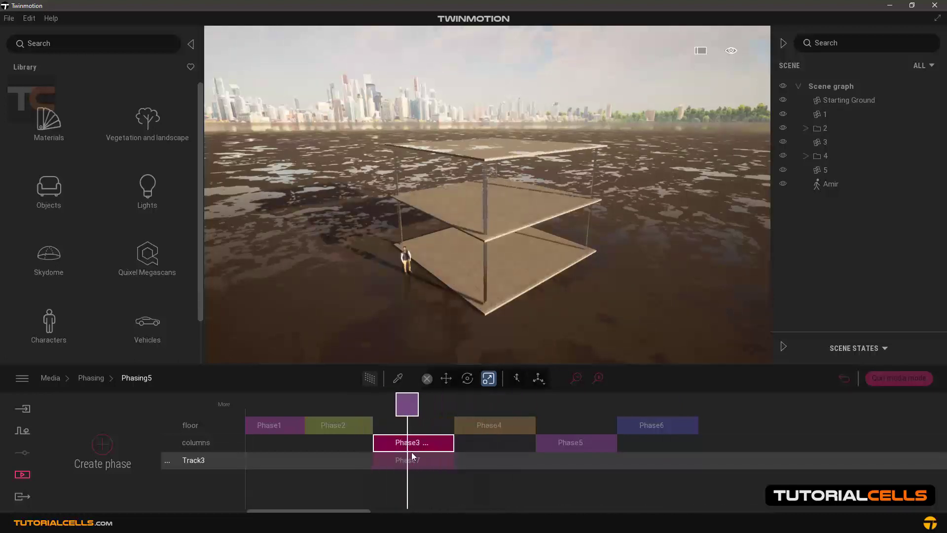
Step: Move Phase7 on Track3 so it starts with Phase2, and hide Starting Ground and items 1 to 5 in it
drag(424, 460, 281, 459)
mouse_move(266, 403)
mouse_down()
mouse_move(254, 404)
mouse_move(280, 404)
mouse_up()
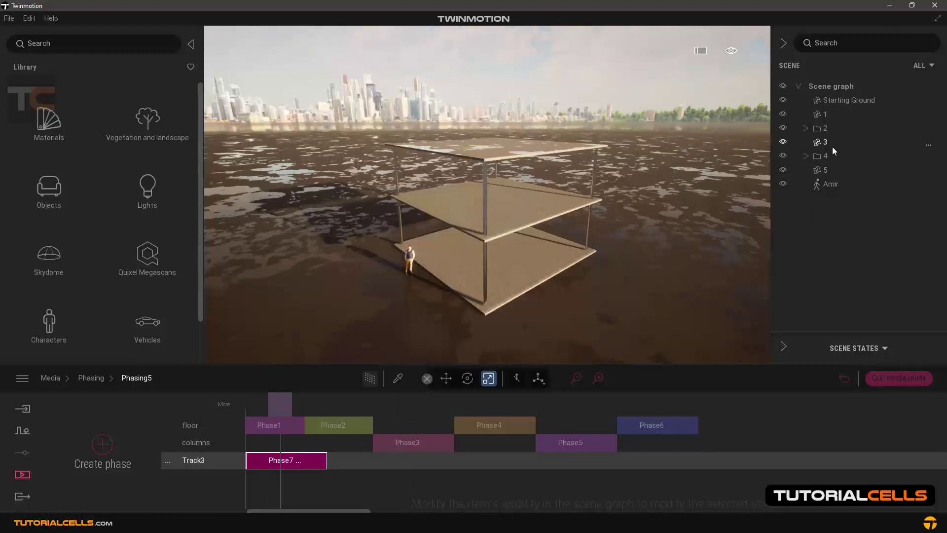
drag(310, 456, 370, 461)
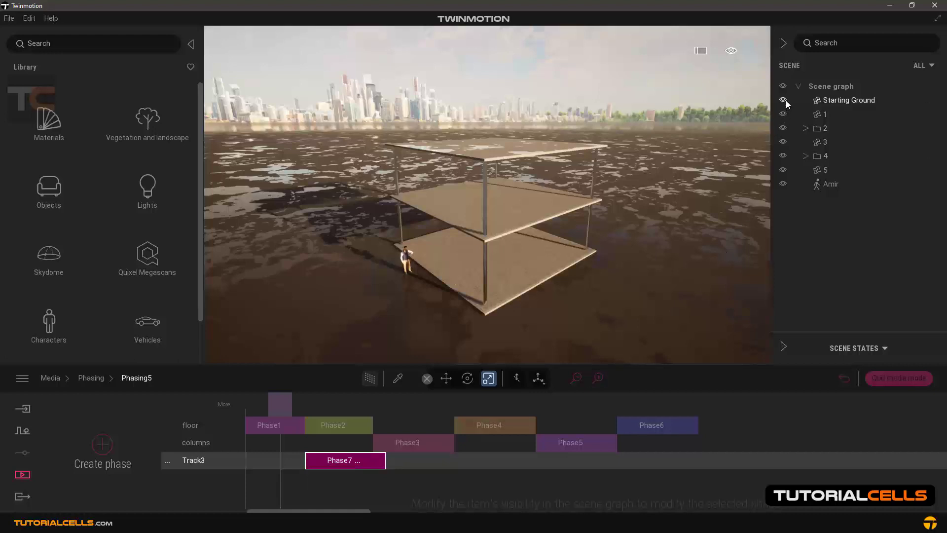
drag(782, 100, 784, 172)
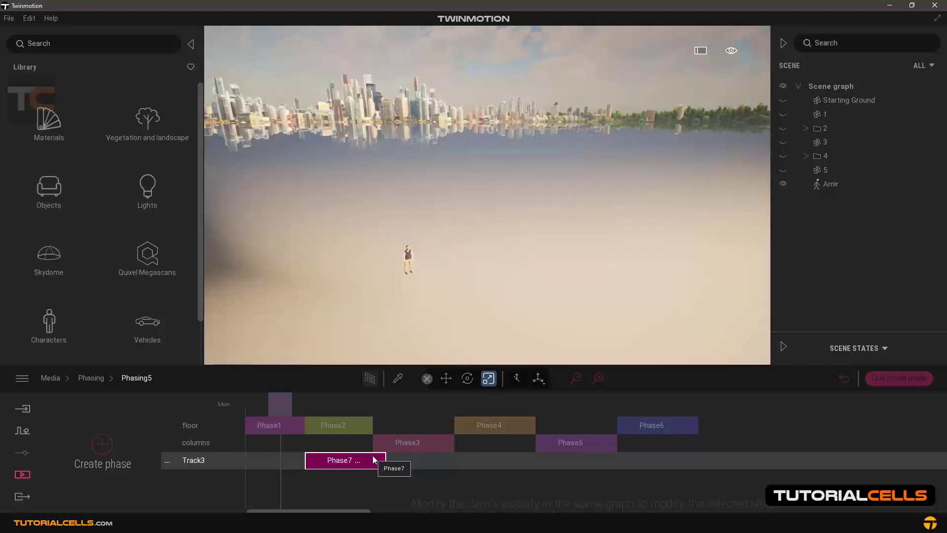
Step: Set the time marker inside Phase2 and move the human character farther away from the ground slab
click(277, 404)
drag(279, 407, 324, 406)
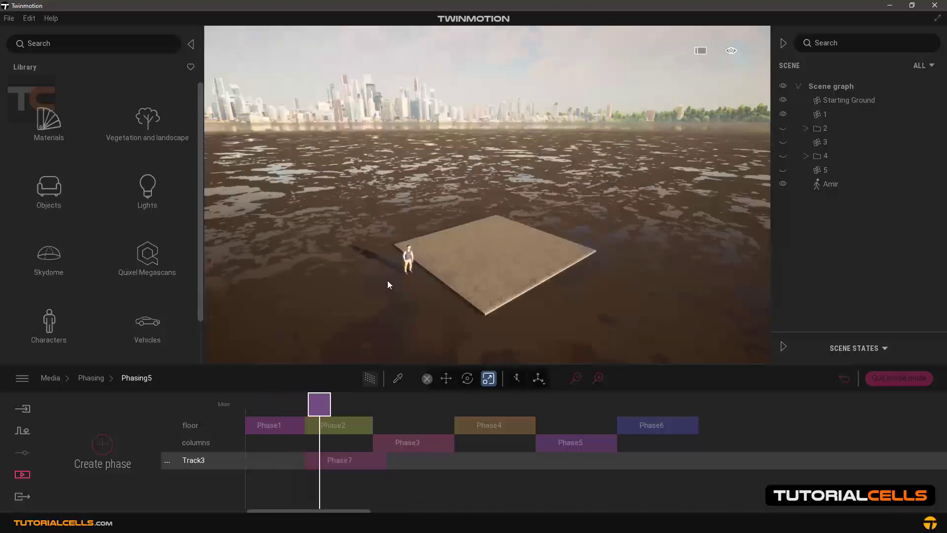
click(406, 263)
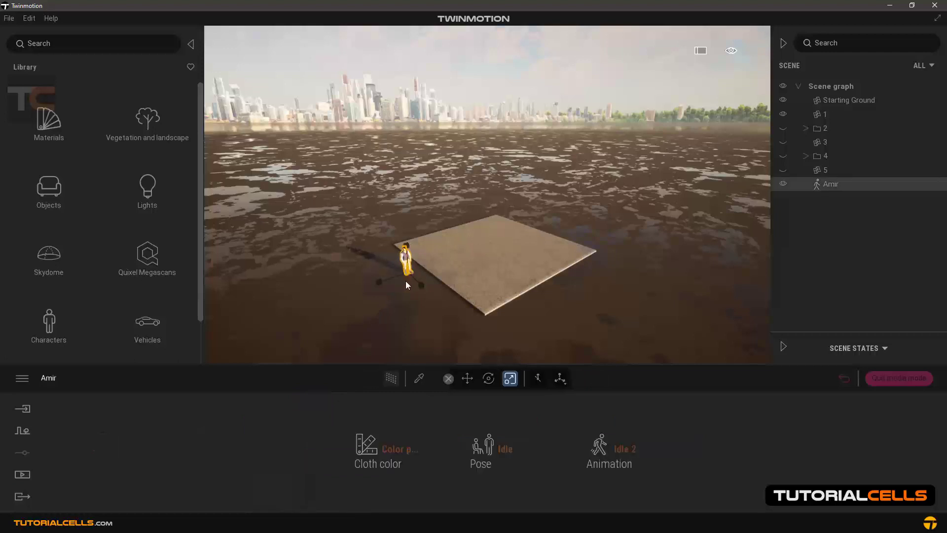
click(467, 378)
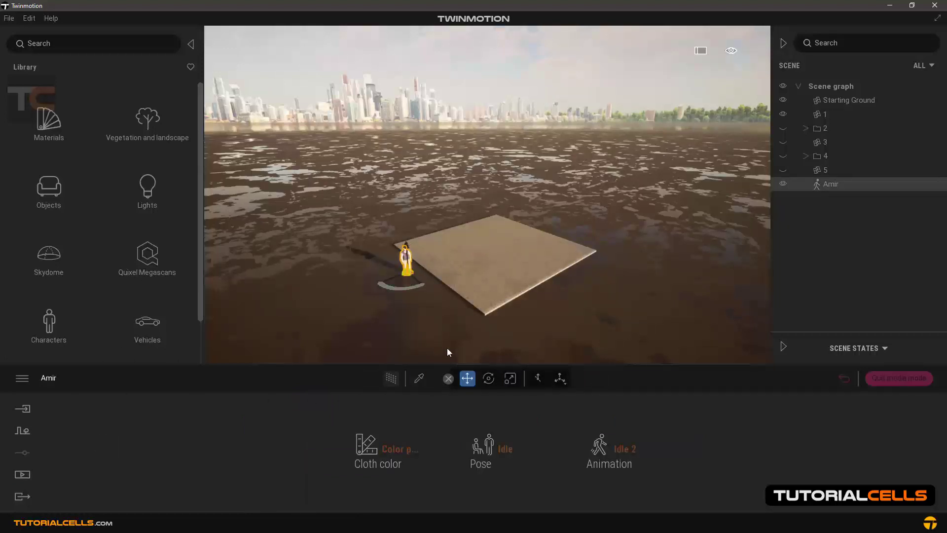
drag(418, 281, 370, 290)
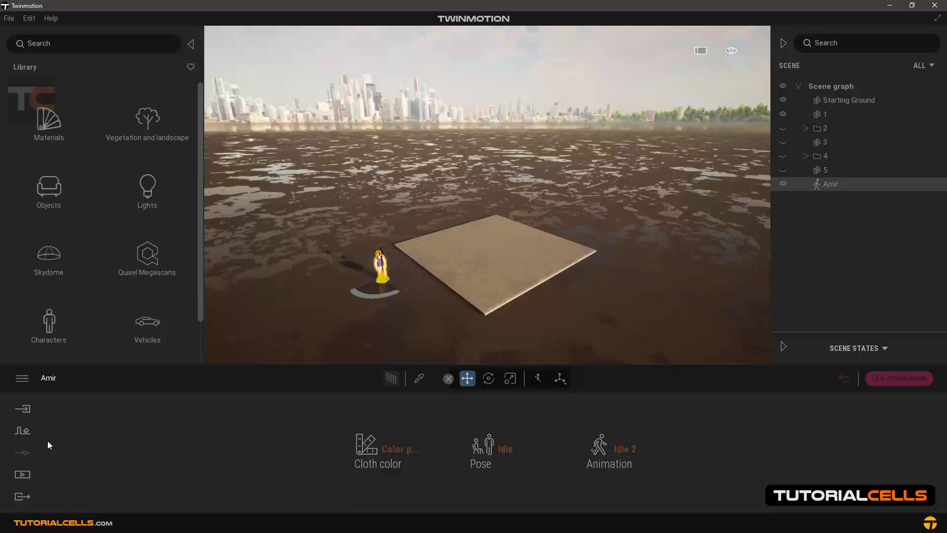
Step: Reopen Phasing5 and extend Phase7 on Track3 so that it ends together with Phase5
click(31, 476)
click(550, 445)
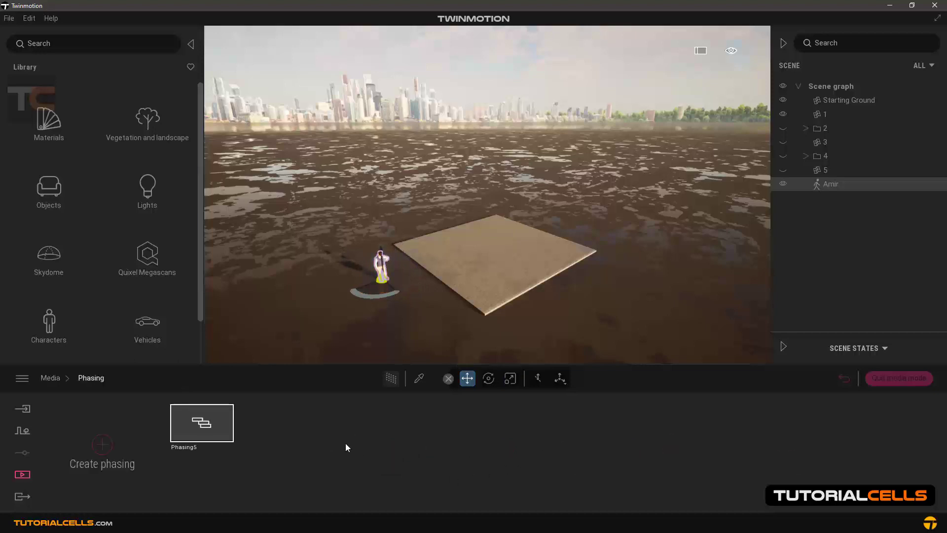
click(199, 424)
drag(257, 402, 400, 405)
click(385, 462)
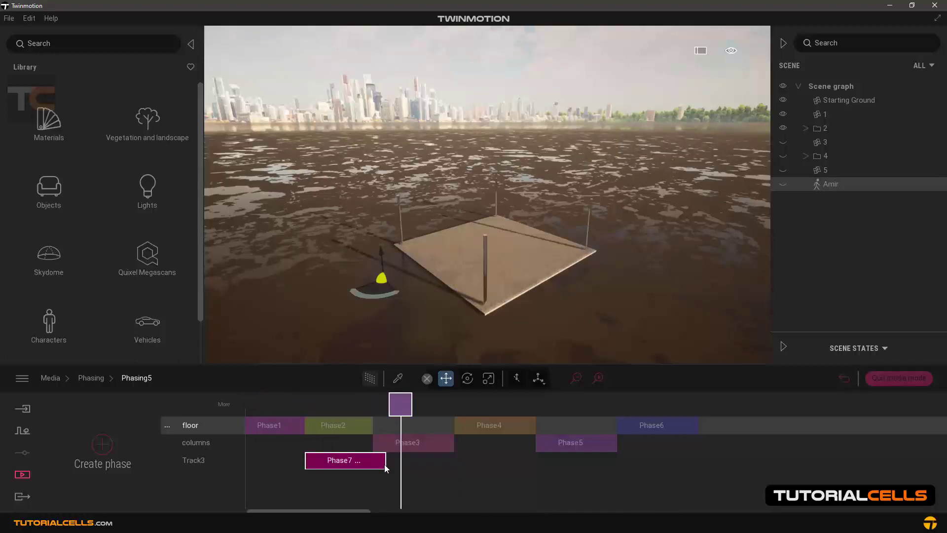
drag(385, 464, 616, 459)
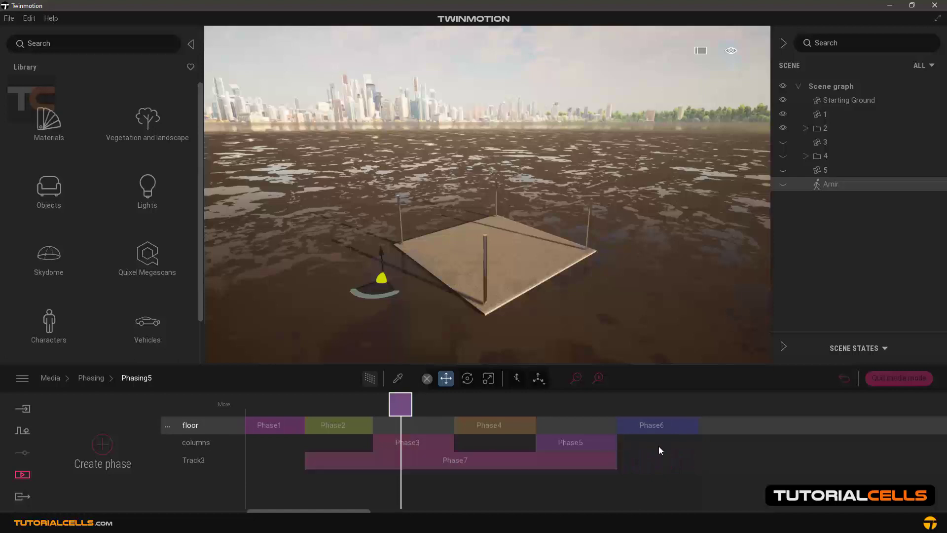
Step: Preview the scene with the time marker in Phase2 and in Phase4 to check the character's visibility
drag(400, 405, 360, 414)
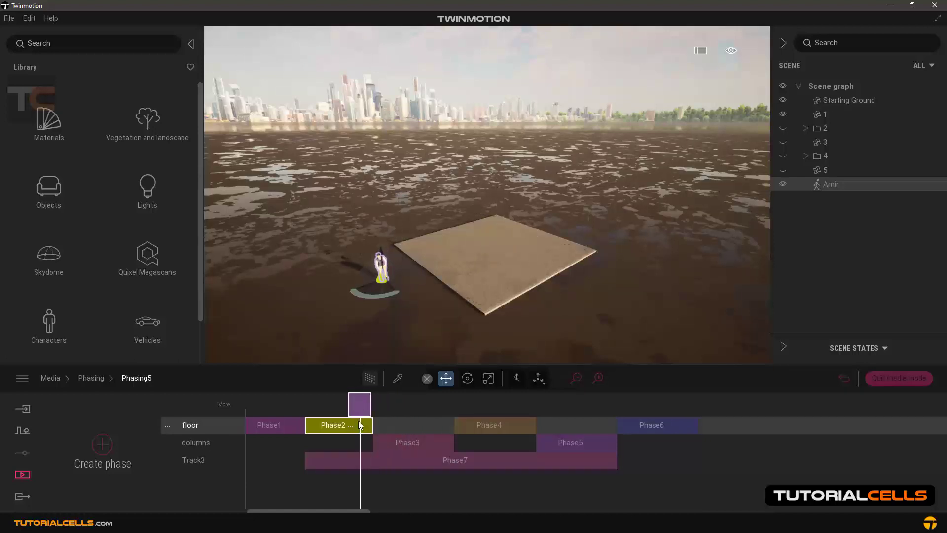
click(361, 462)
click(363, 486)
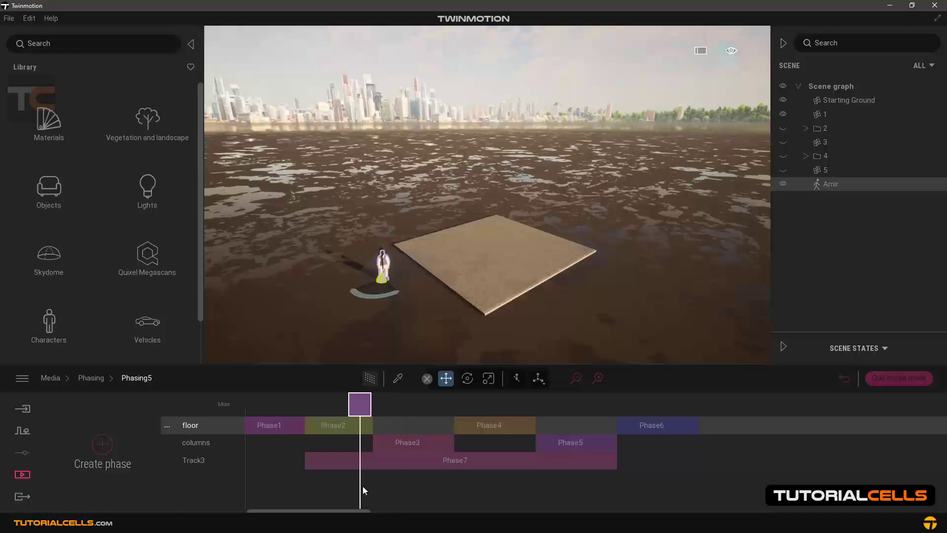
drag(360, 408, 498, 407)
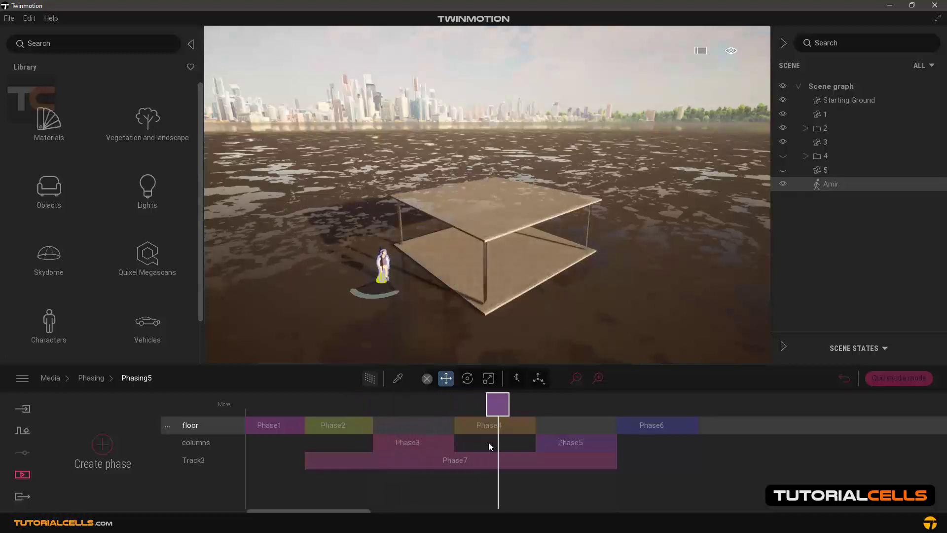
Step: Select Phase3, Phase4 and Phase7 in turn to compare their item visibility with the combined scene at a time marker in Phase4
click(433, 443)
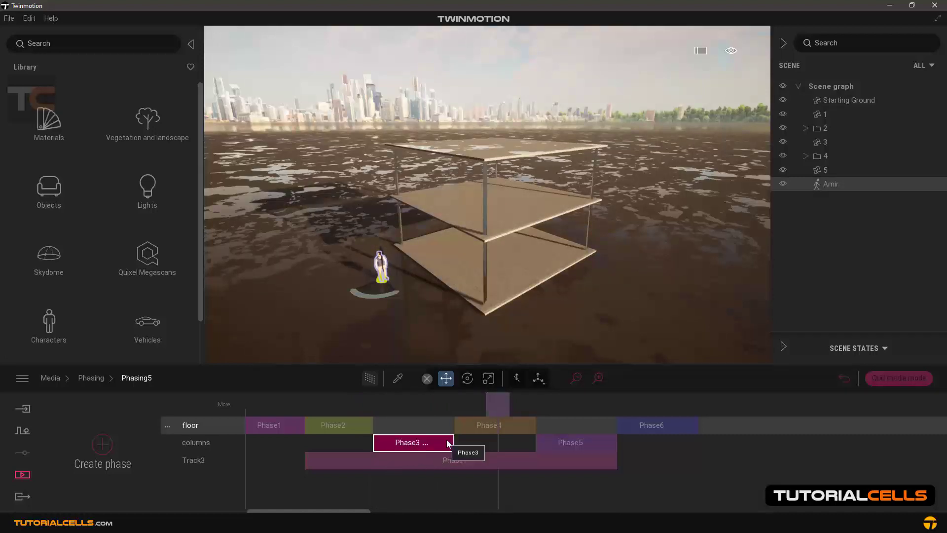
click(490, 430)
click(495, 444)
mouse_move(491, 409)
mouse_down()
mouse_move(474, 407)
mouse_move(489, 409)
mouse_up()
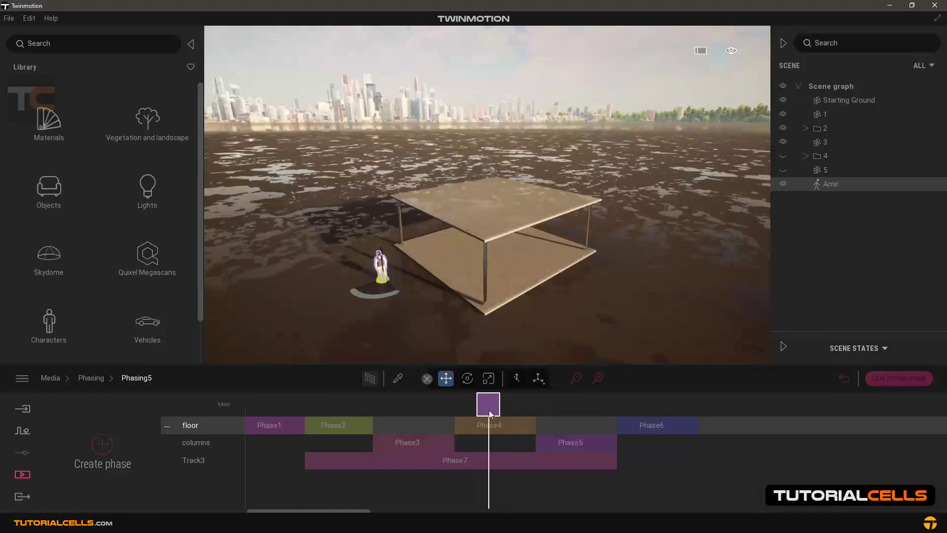
click(449, 446)
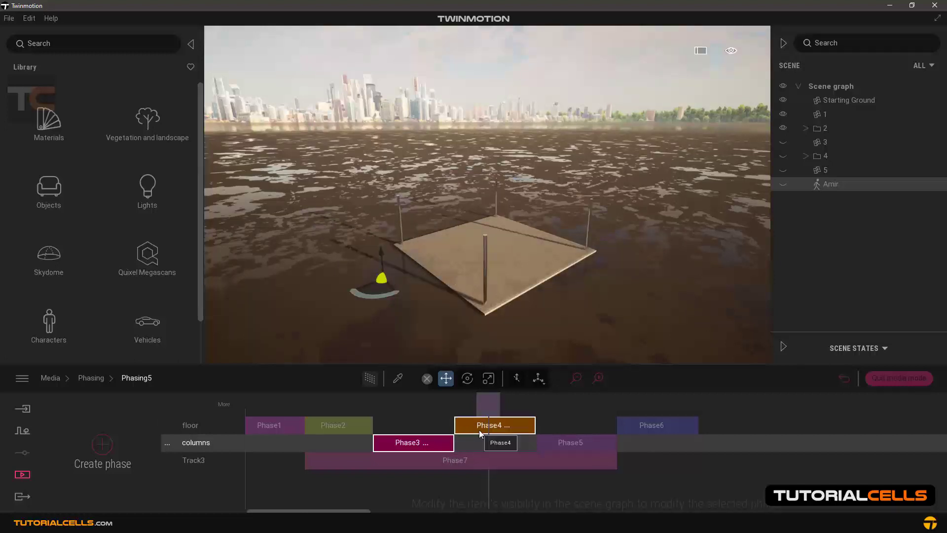
mouse_move(485, 410)
mouse_down()
mouse_move(434, 405)
mouse_move(495, 405)
mouse_up()
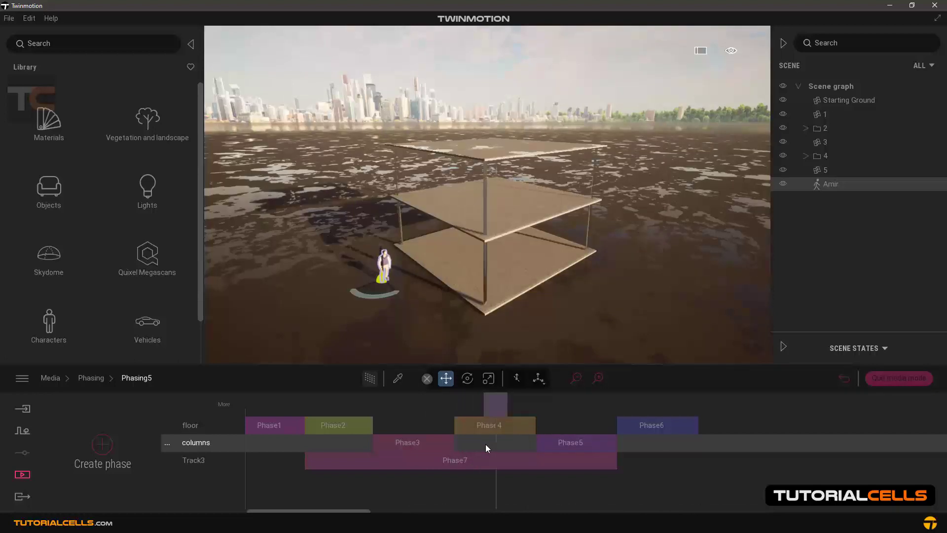
click(479, 457)
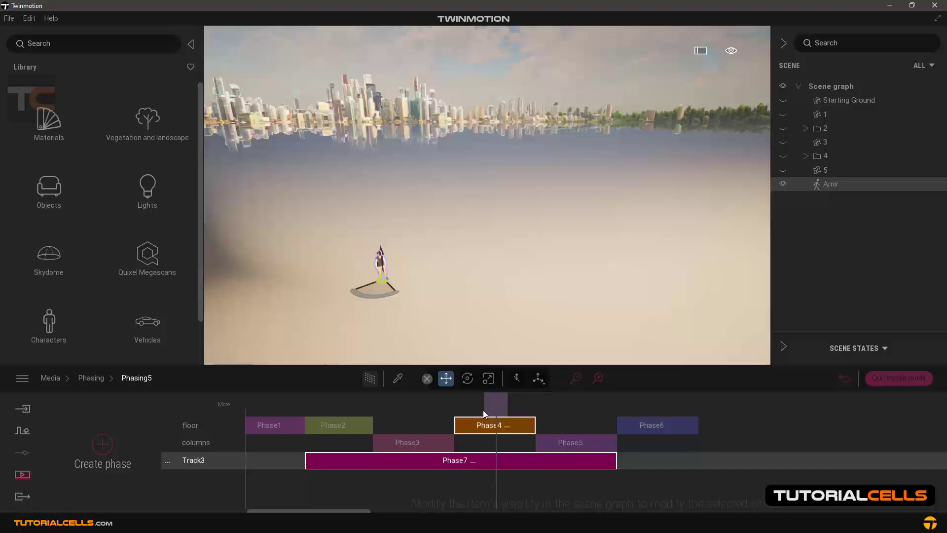
drag(495, 404, 469, 410)
click(444, 444)
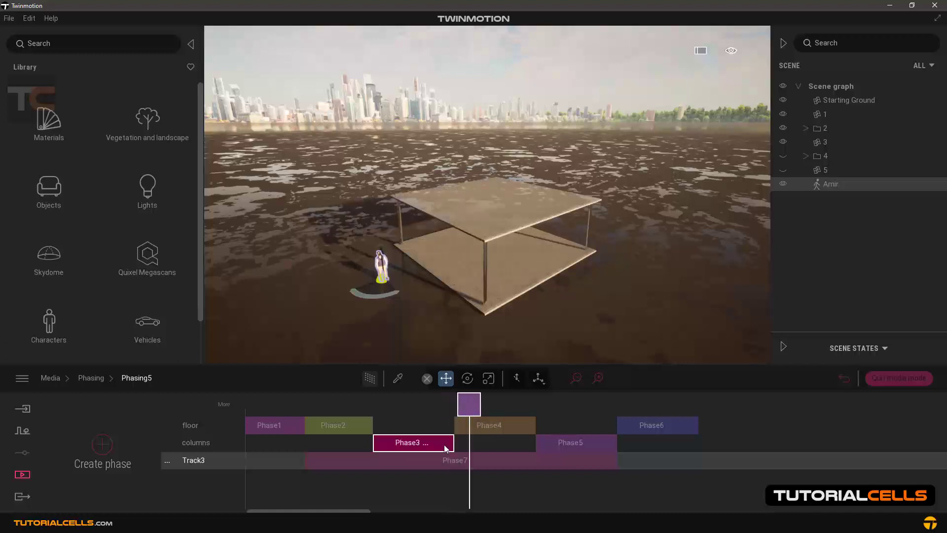
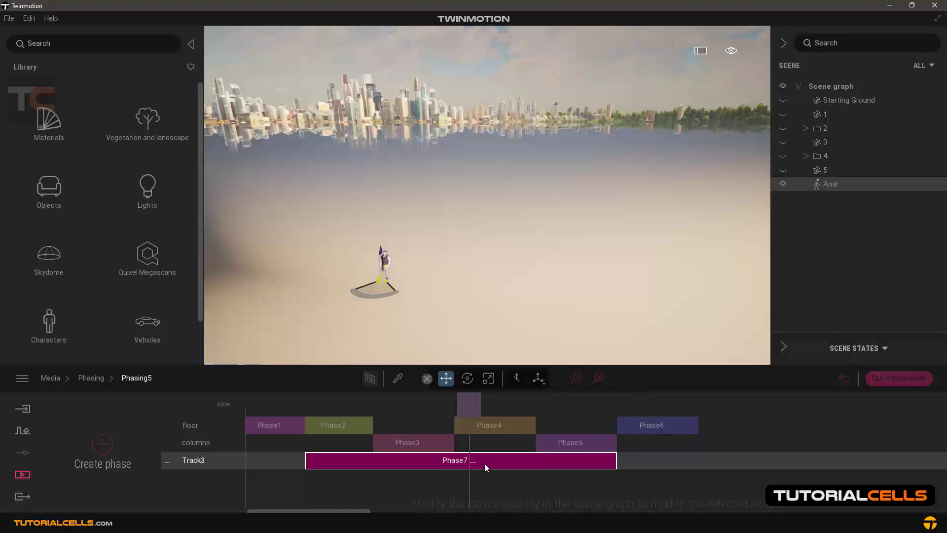
Step: With the time marker in Phase3, place a Track Loader Animated from the Construction Machines library on the ground beside the slab
drag(479, 405, 409, 403)
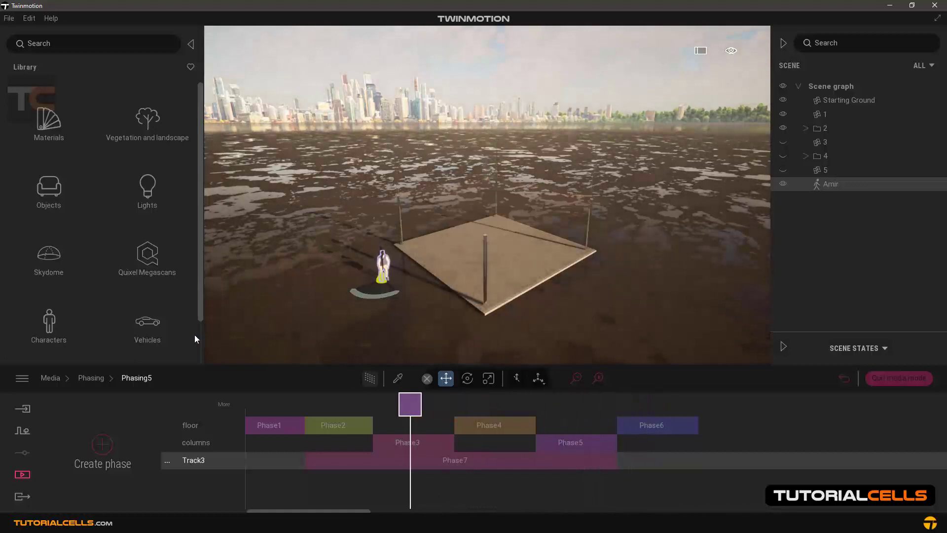
click(160, 321)
click(153, 264)
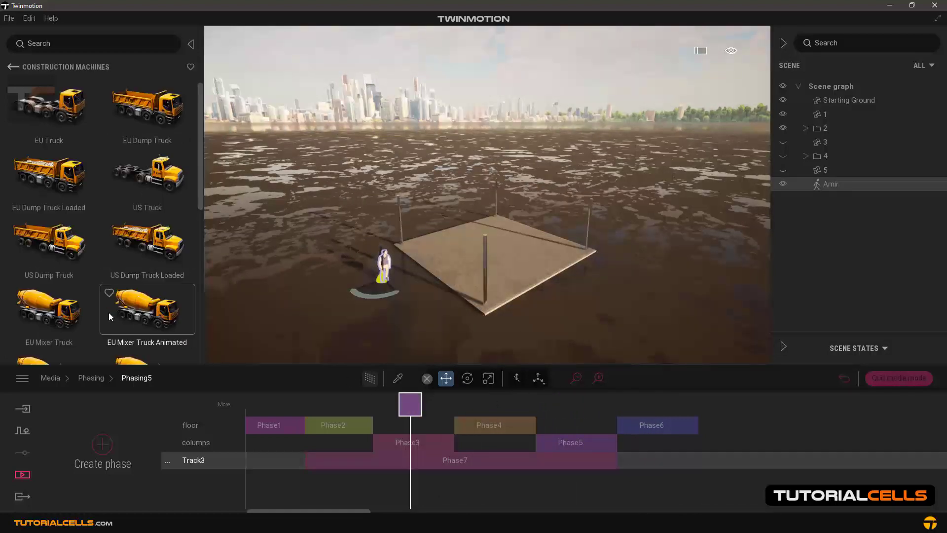
scroll(108, 311, down, 3)
scroll(109, 312, down, 3)
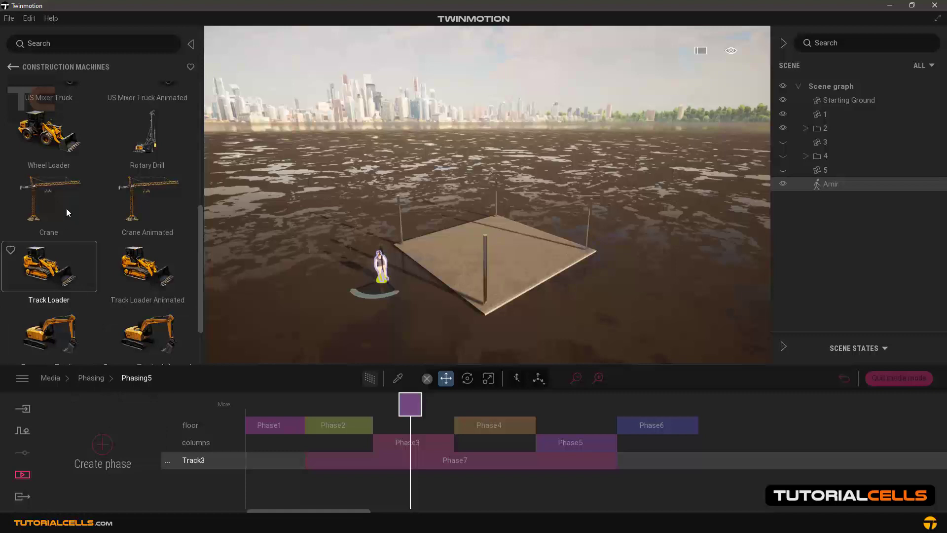
scroll(74, 232, down, 1)
drag(139, 254, 679, 266)
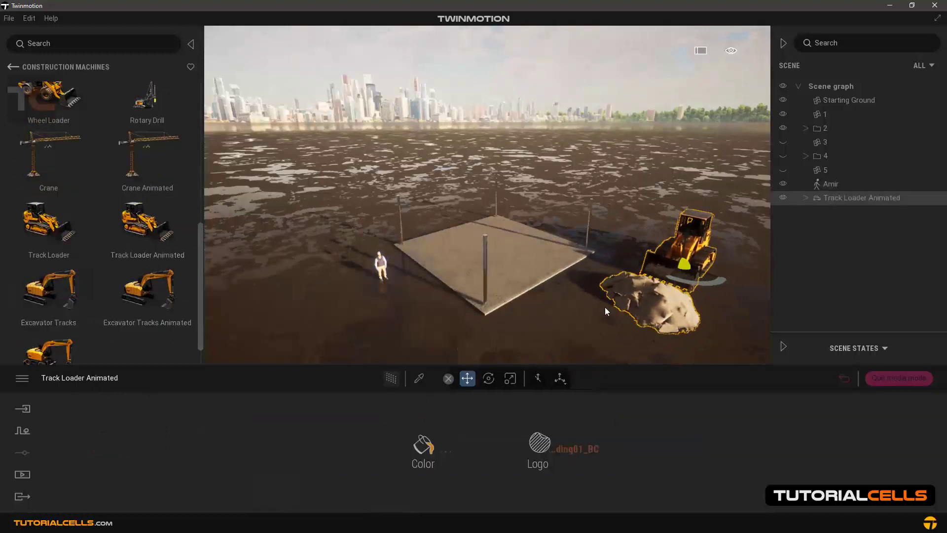
Step: Reopen Phasing5, set the time marker inside Phase1 and add a fourth track with a phase starting at the marker
click(26, 474)
click(553, 445)
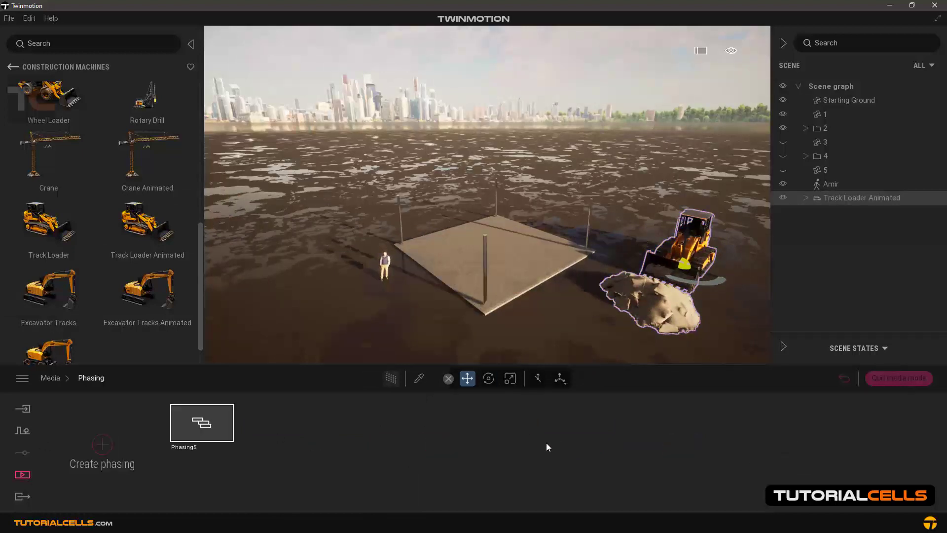
click(230, 441)
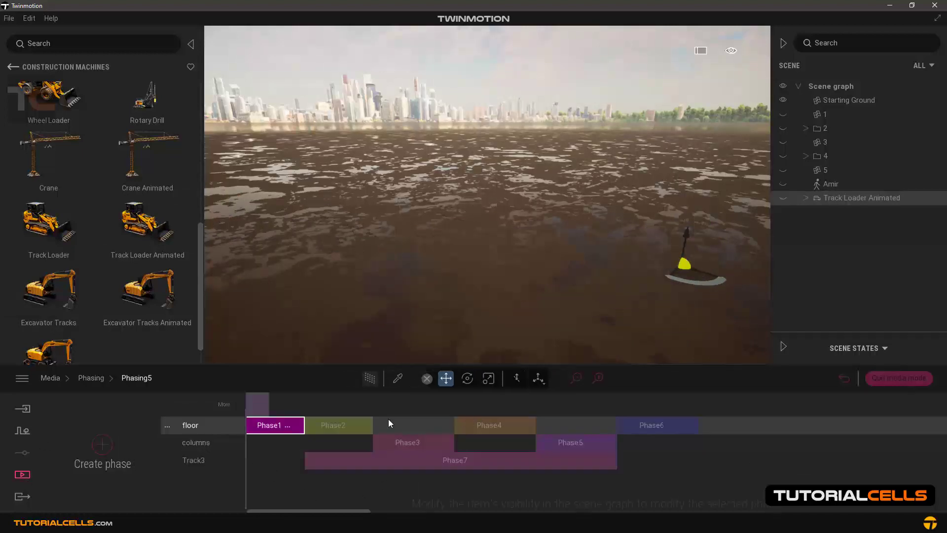
drag(252, 407, 279, 413)
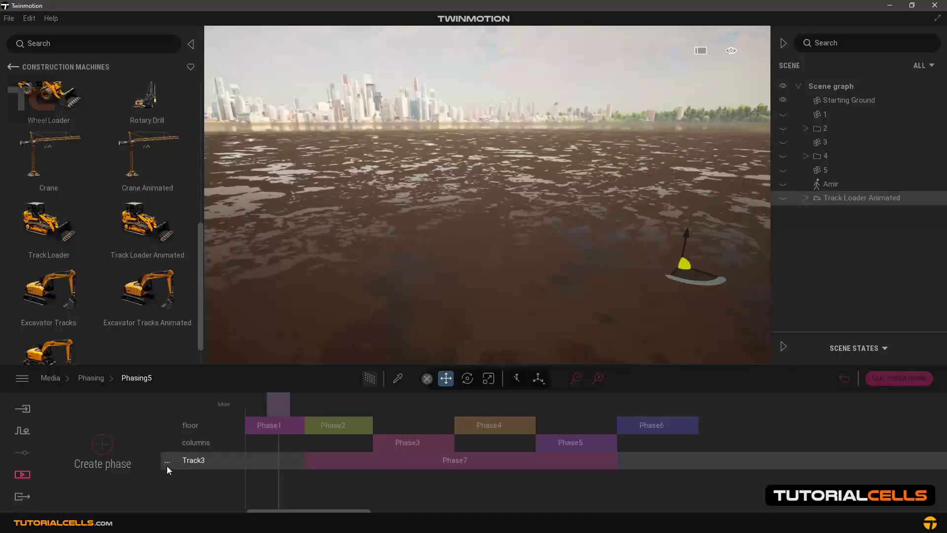
click(102, 445)
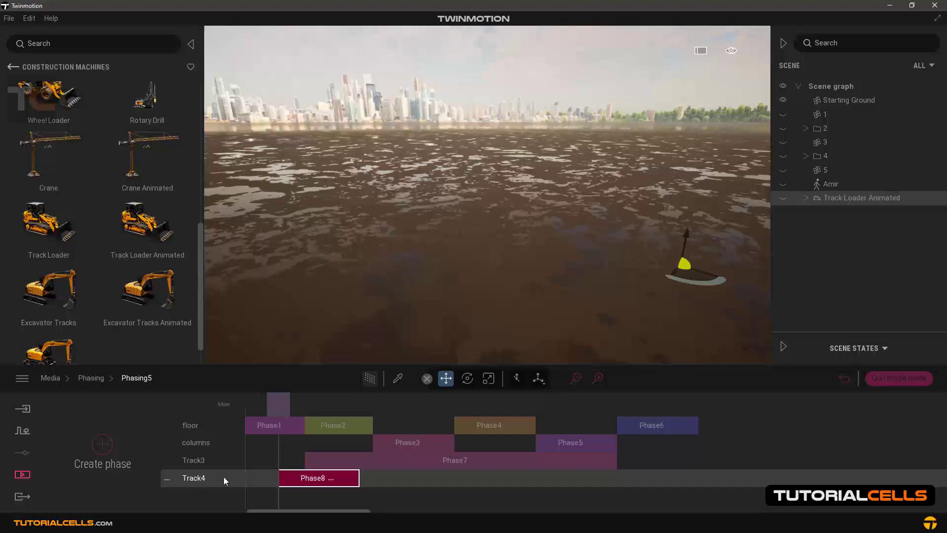
Step: Move Phase8 on Track4 to start with Phase2 and extend its end to the end of Phase6
click(306, 482)
mouse_move(307, 482)
mouse_down()
mouse_move(357, 479)
mouse_move(321, 478)
mouse_up()
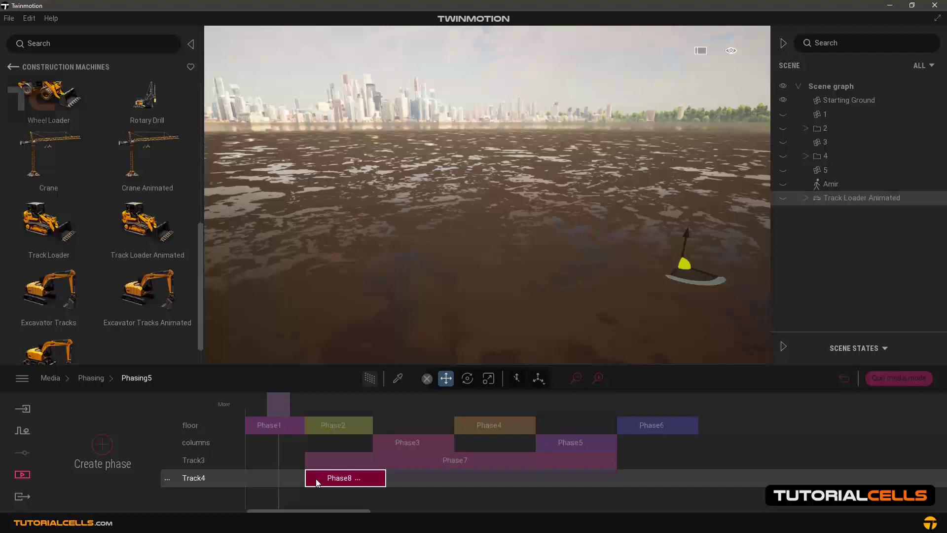
drag(385, 479, 702, 477)
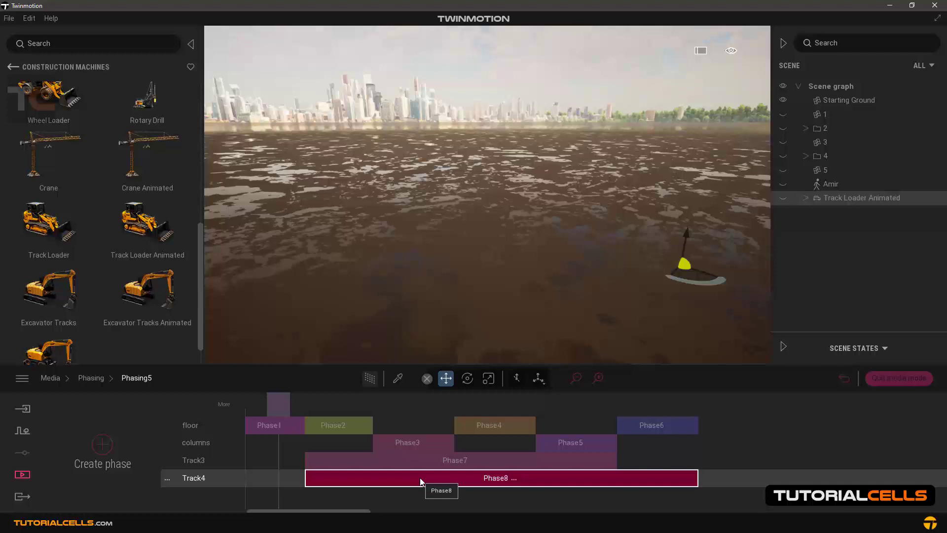
Step: With the time marker in Phase3, hide Starting Ground and show Track Loader Animated in Phase8
click(396, 405)
click(410, 478)
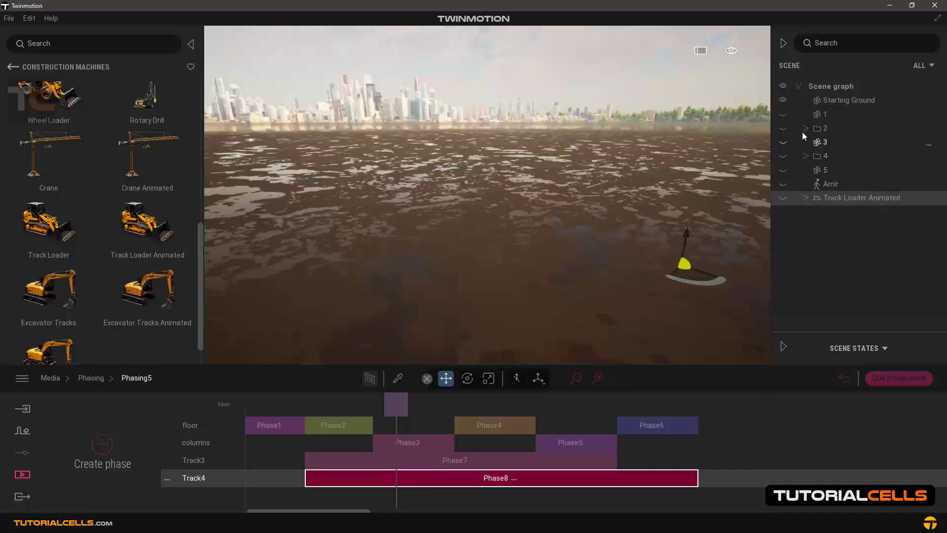
click(784, 99)
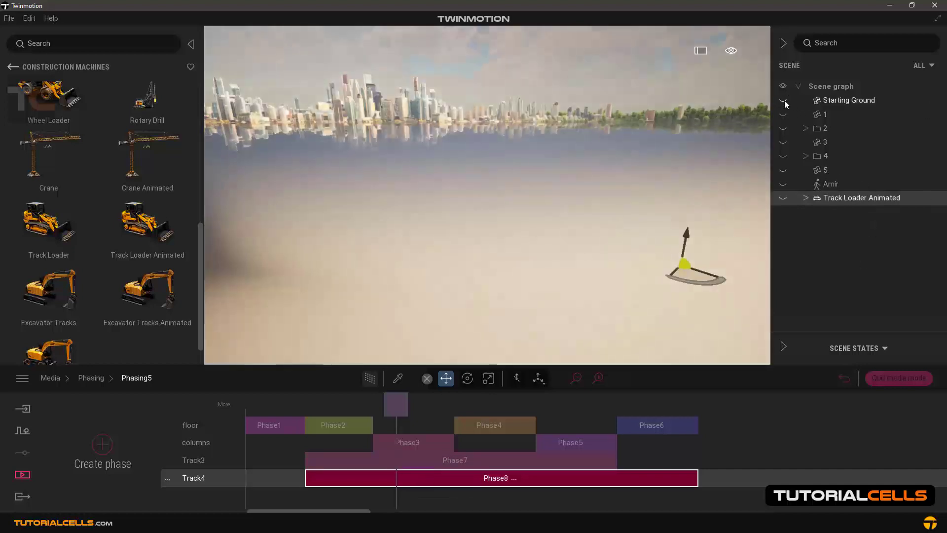
click(783, 198)
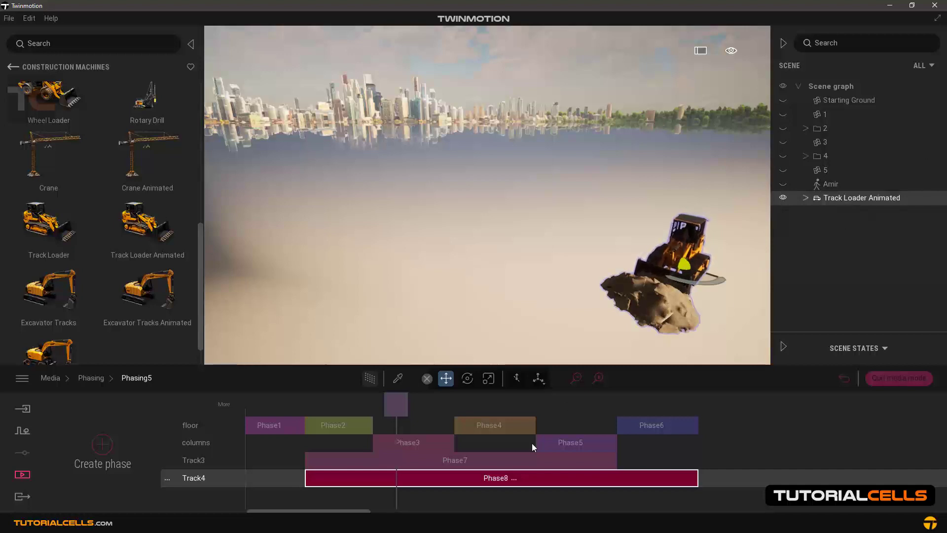
Step: Preview the phasing from the start of Phase2 into Phase6, comparing the item visibility of Phase7 and Phase8
mouse_move(396, 404)
mouse_down()
mouse_move(274, 407)
mouse_move(310, 402)
mouse_up()
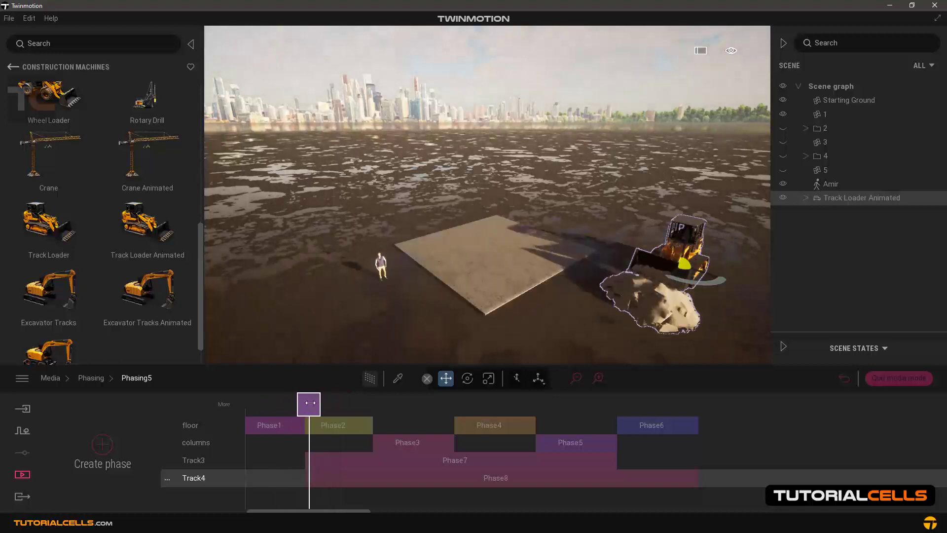
click(312, 461)
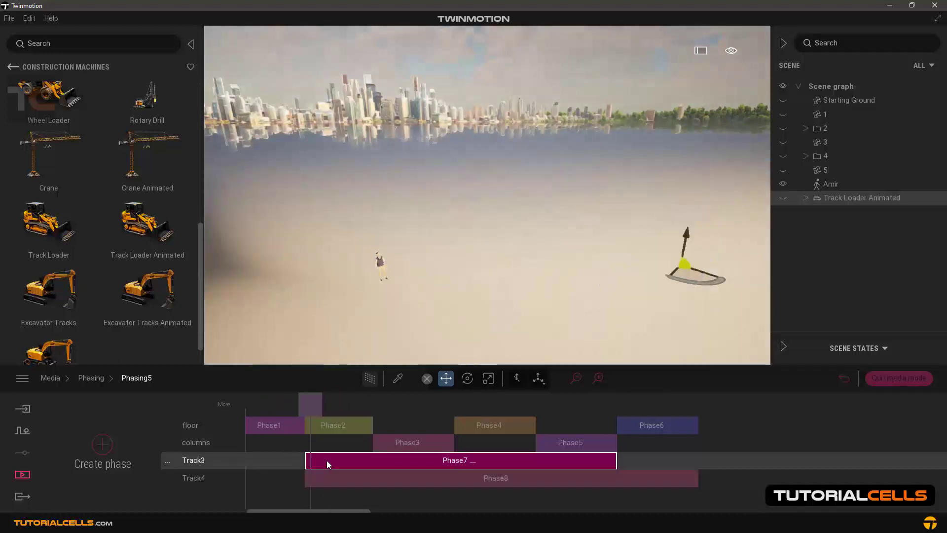
click(327, 476)
click(330, 457)
drag(306, 405, 693, 416)
click(608, 461)
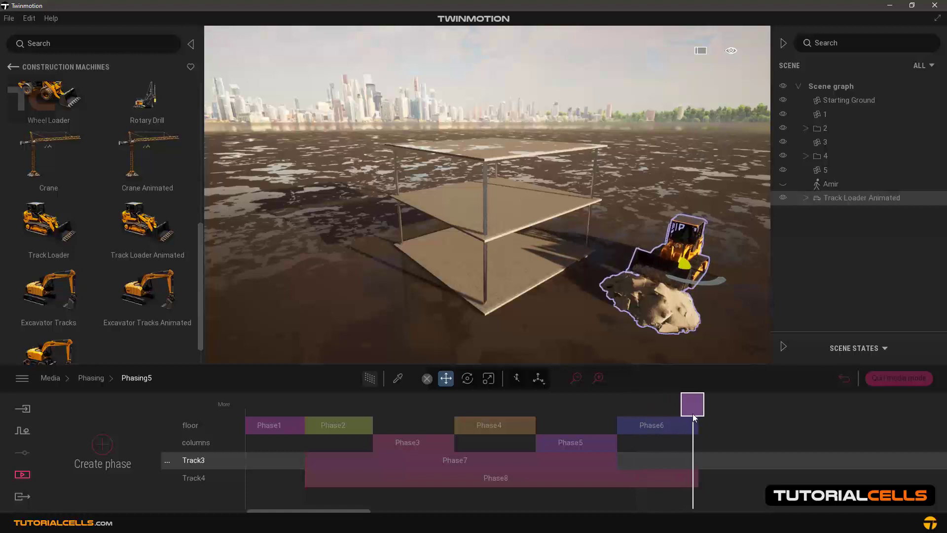
drag(697, 406, 679, 402)
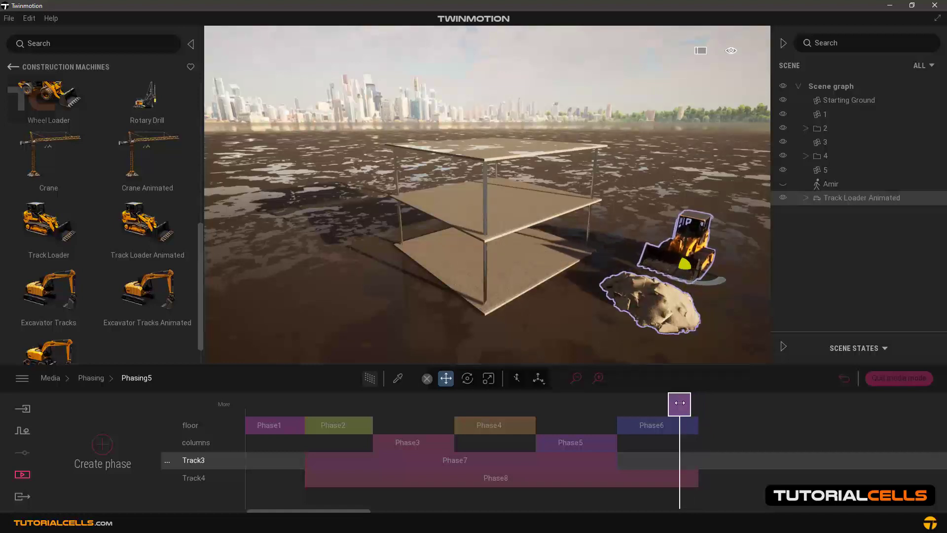
Step: Create a video from the current view and add a second keyframe with the camera orbited toward the track loader
click(90, 378)
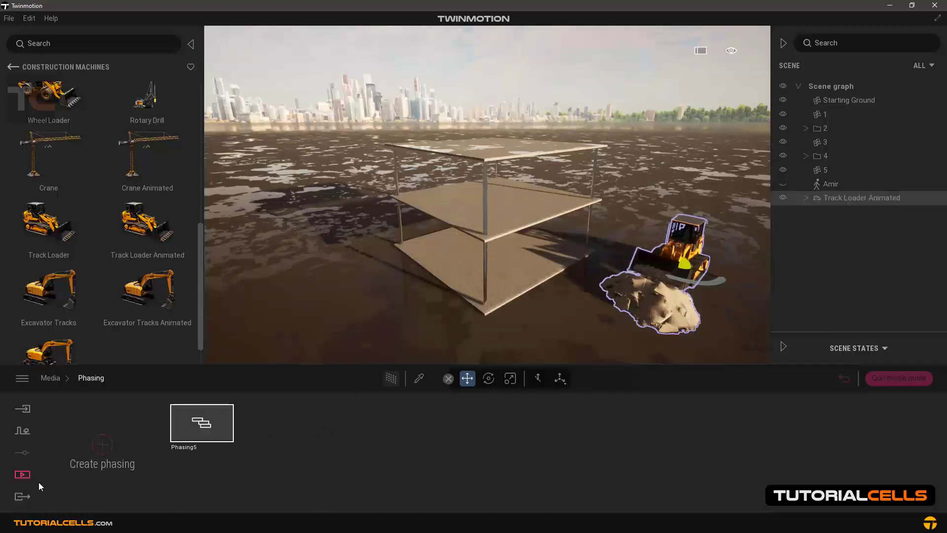
click(24, 474)
click(428, 450)
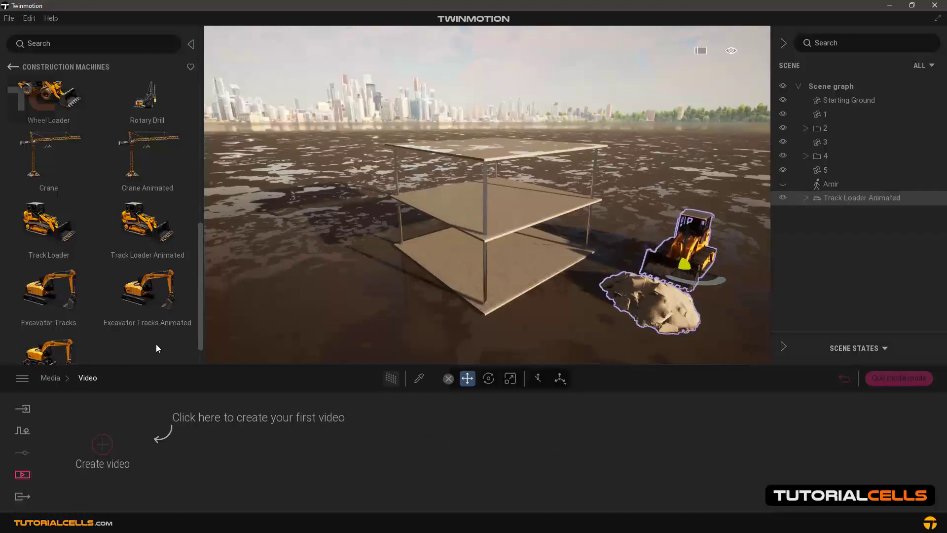
click(102, 445)
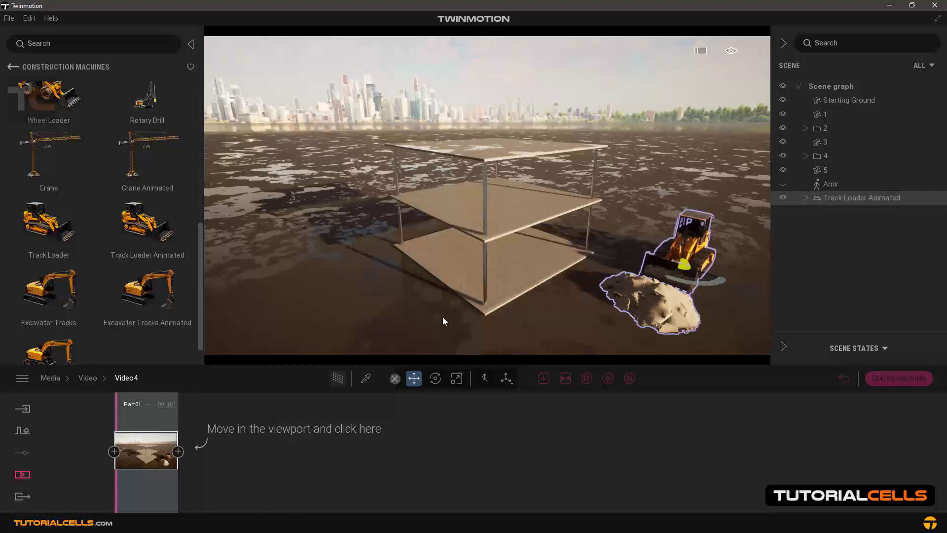
middle_drag(582, 303, 562, 304)
mouse_move(644, 288)
right_down()
mouse_move(548, 295)
mouse_move(635, 288)
right_up()
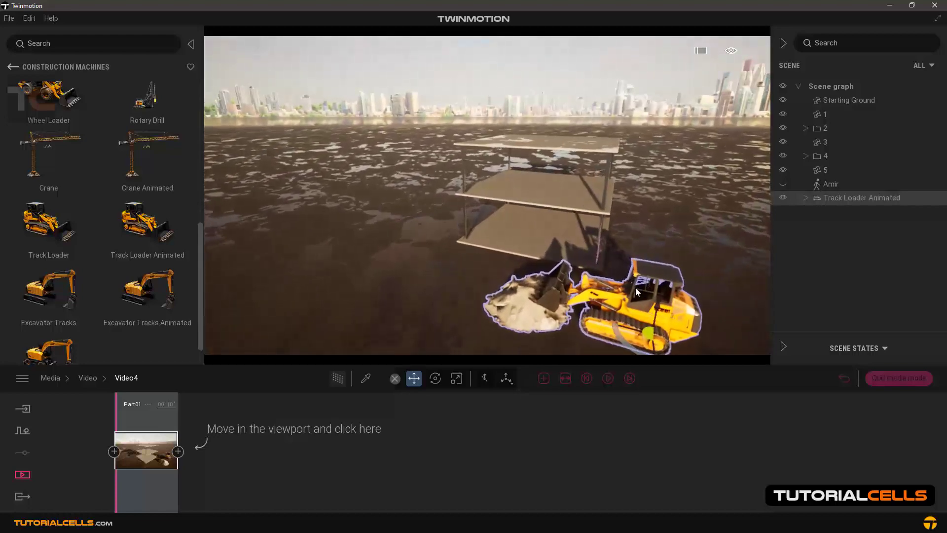
click(178, 451)
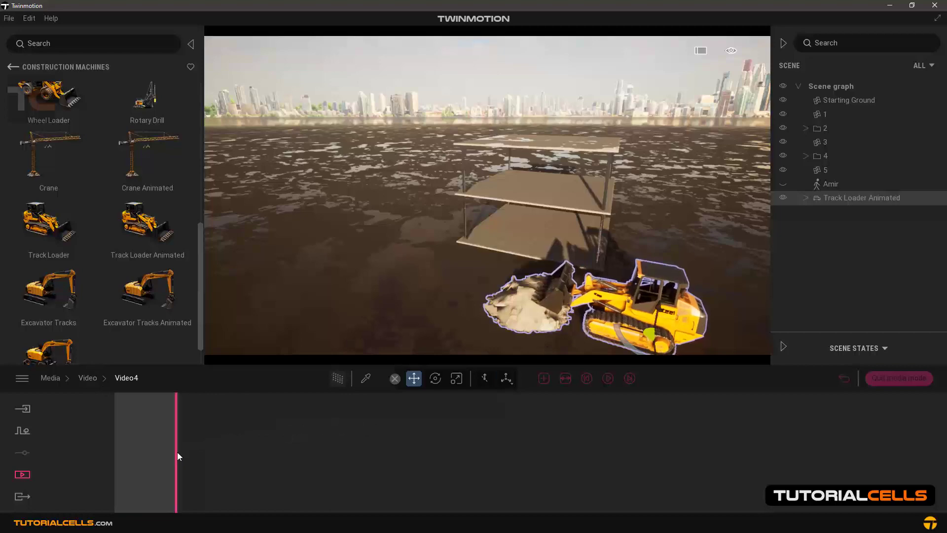
Step: Rewind the video to its start and play back the camera move between the two keyframes
drag(237, 407, 117, 402)
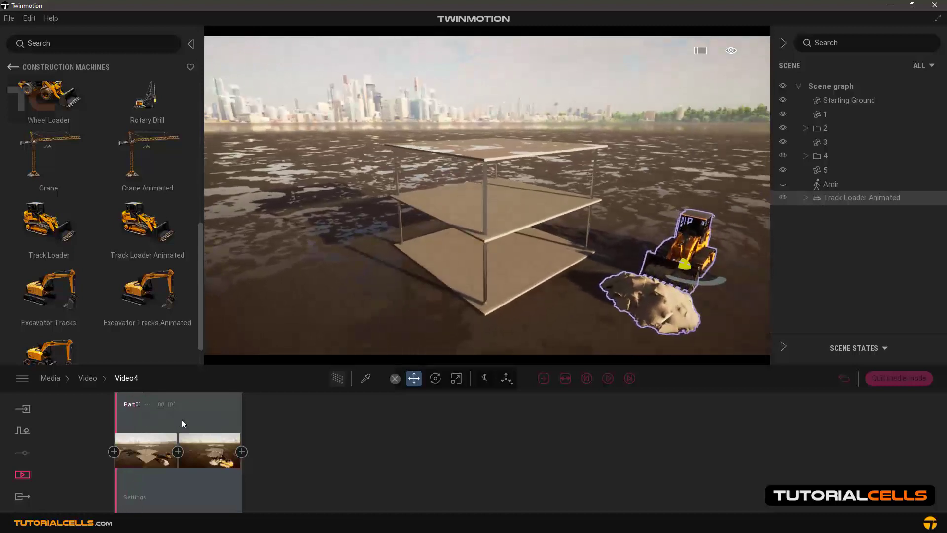
click(608, 383)
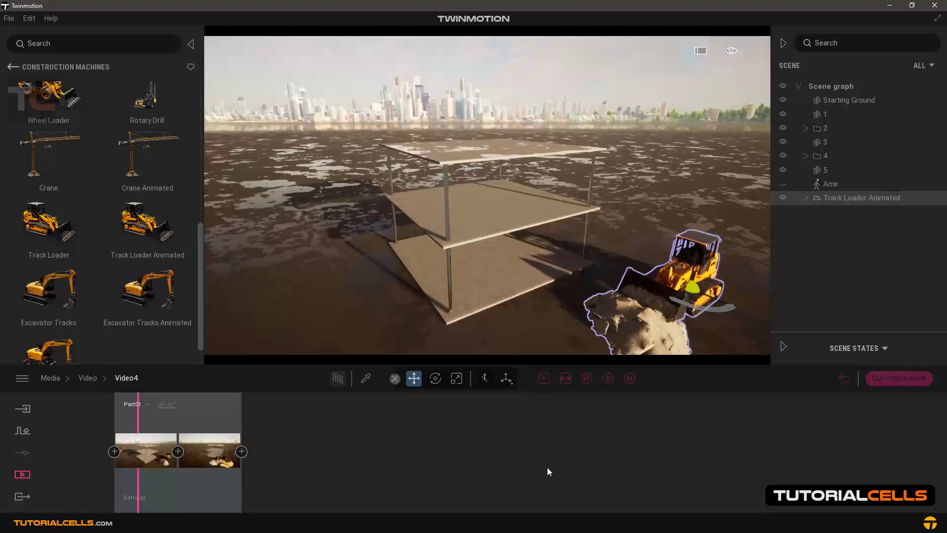
mouse_move(211, 433)
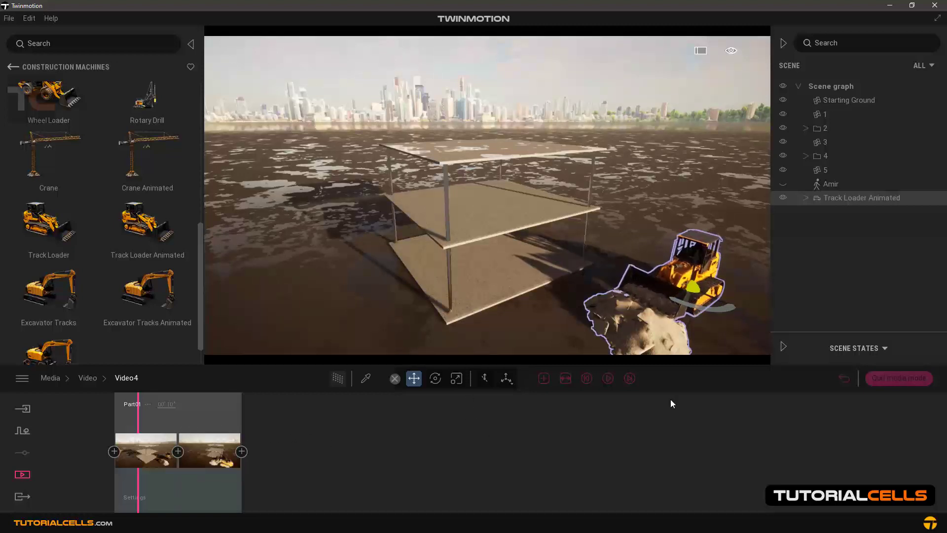
click(608, 378)
click(608, 378)
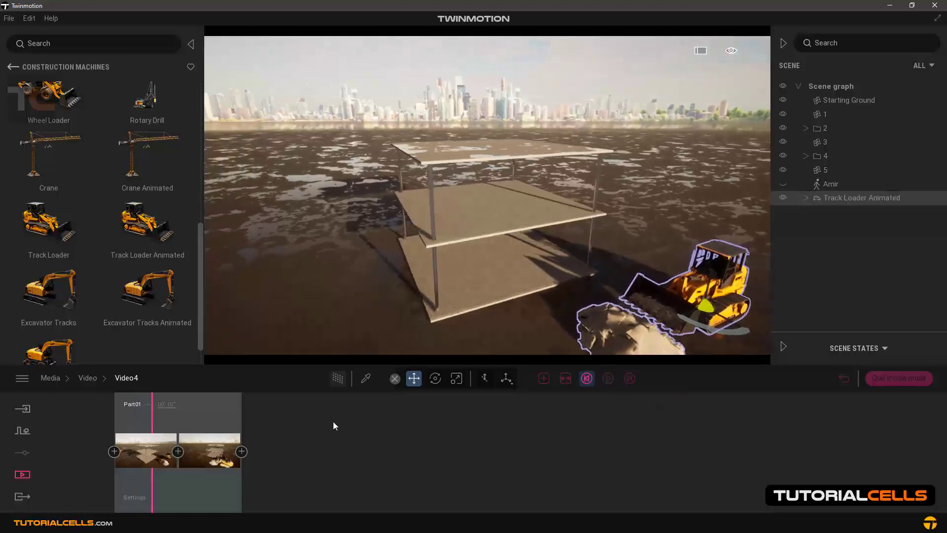
Step: Check Part01's duration field, return the playhead to the start and look through the part's settings categories
click(168, 404)
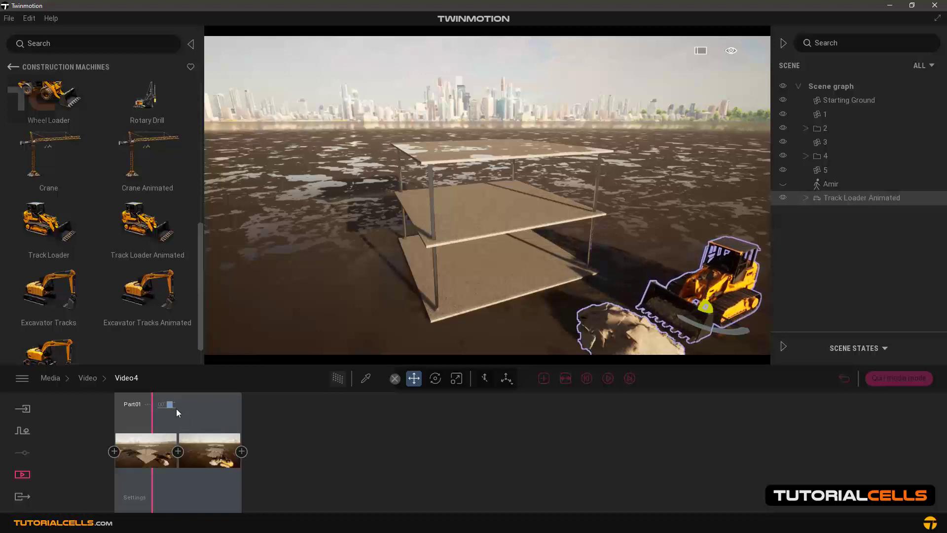
click(289, 423)
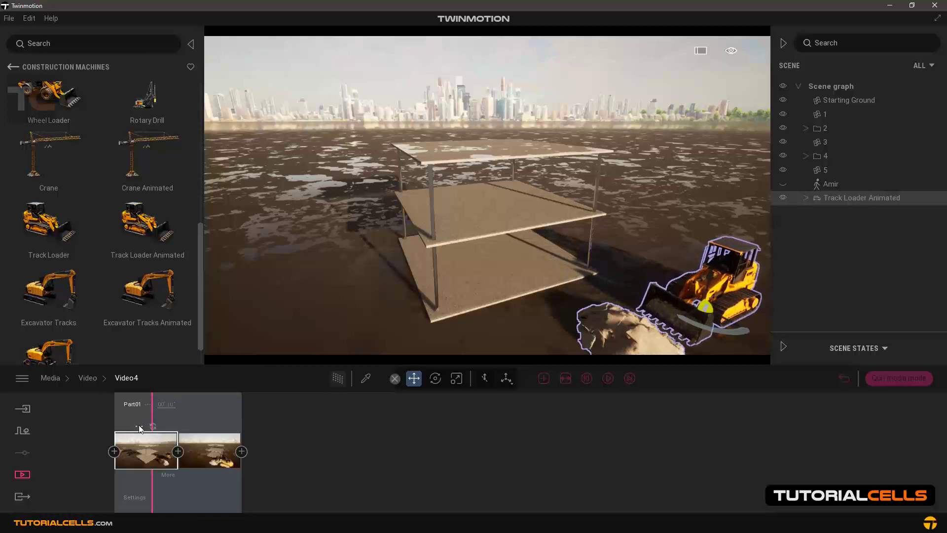
drag(143, 418, 107, 417)
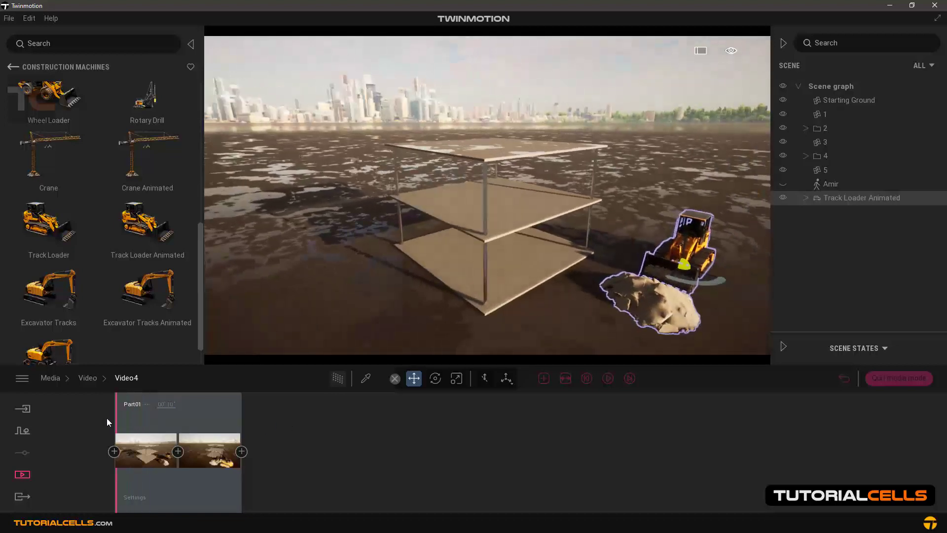
click(136, 497)
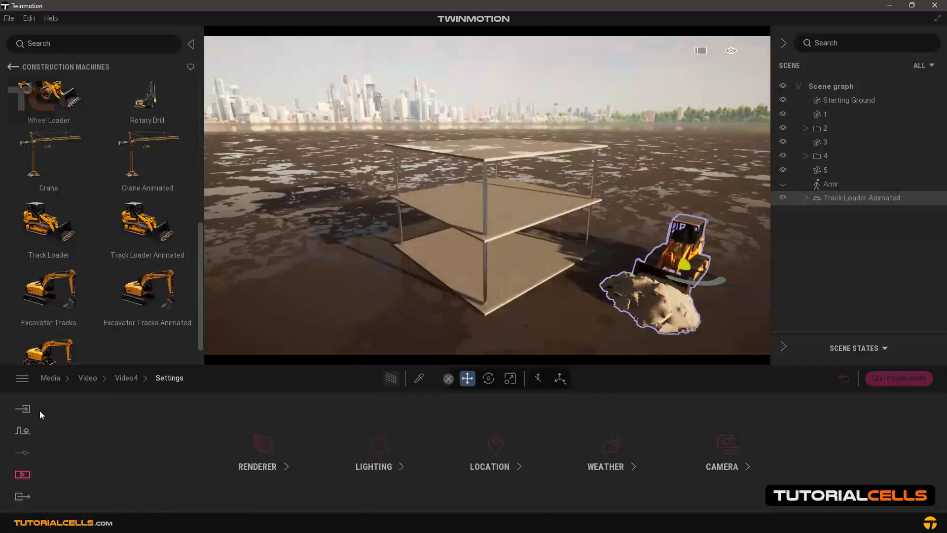
click(130, 378)
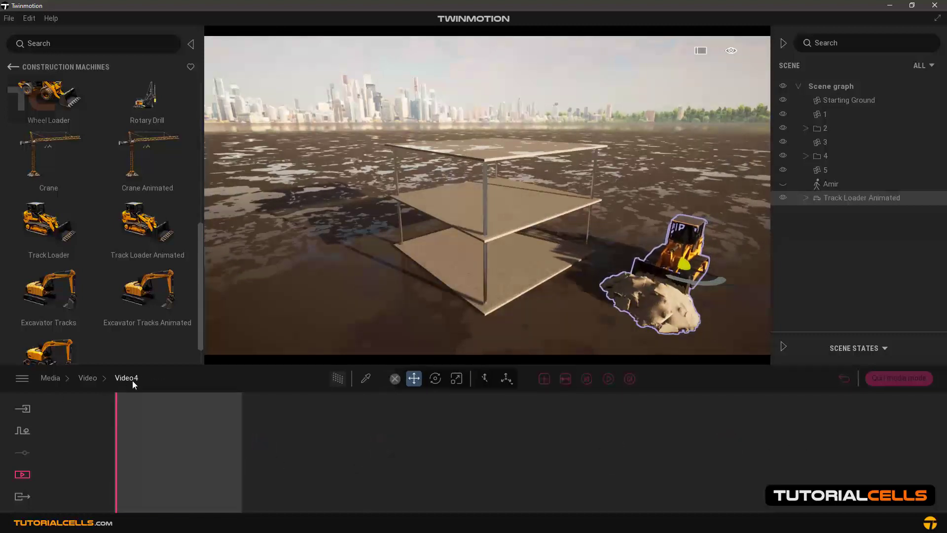
Step: Open Video4's output options and try to assign Phasing5 as its phasing
click(91, 378)
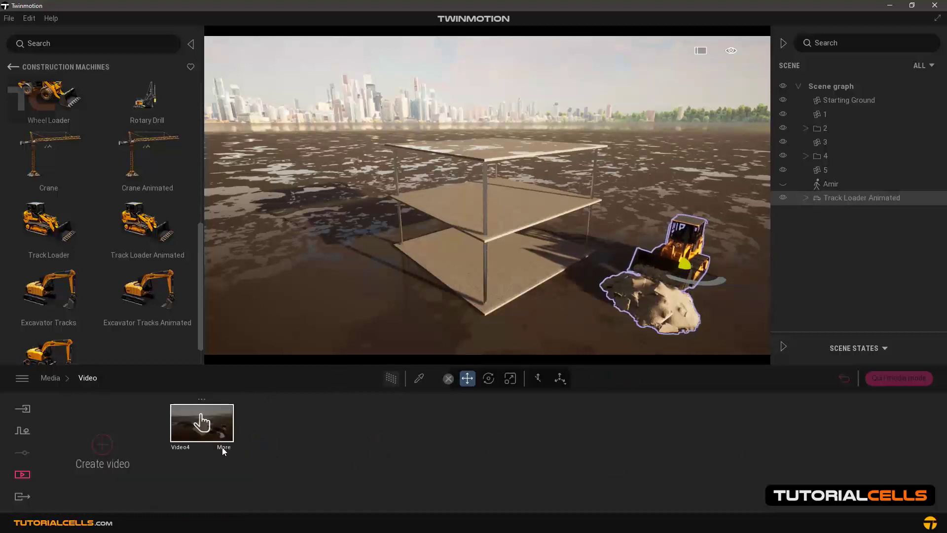
click(222, 447)
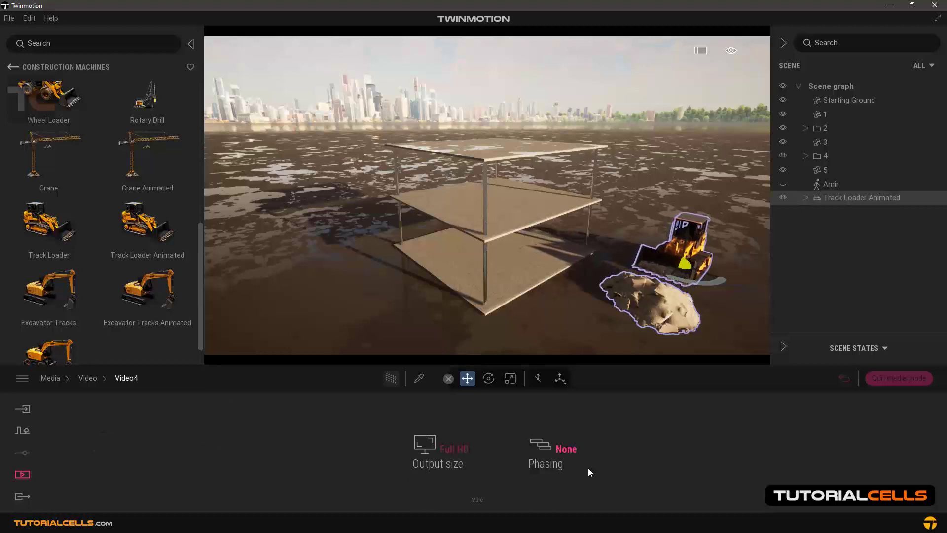
click(567, 452)
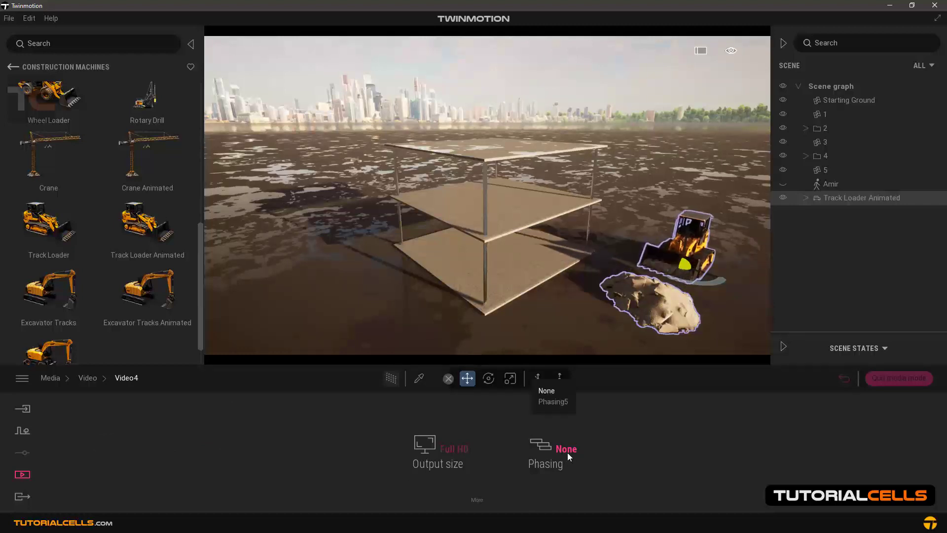
click(557, 401)
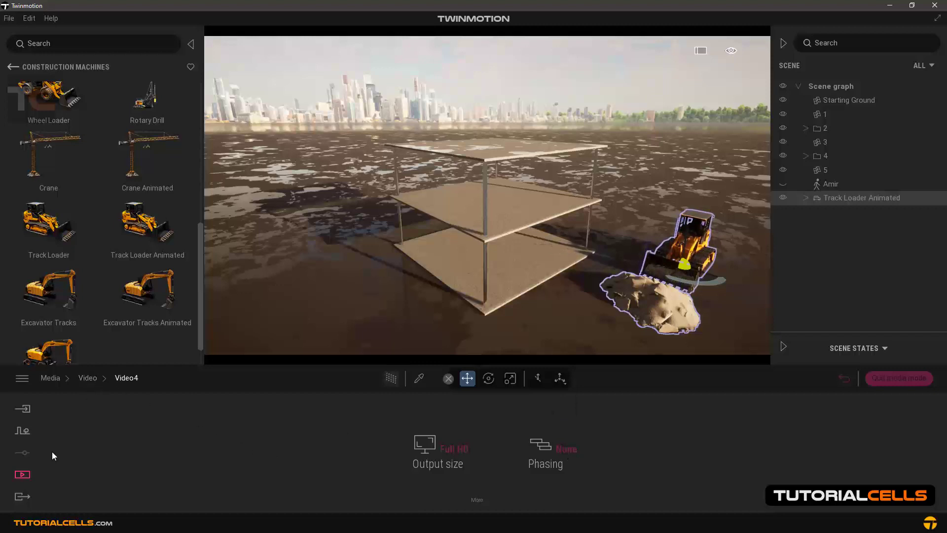
Step: Rename the Phasing5 phasing as "phasin 1"
click(22, 474)
click(538, 447)
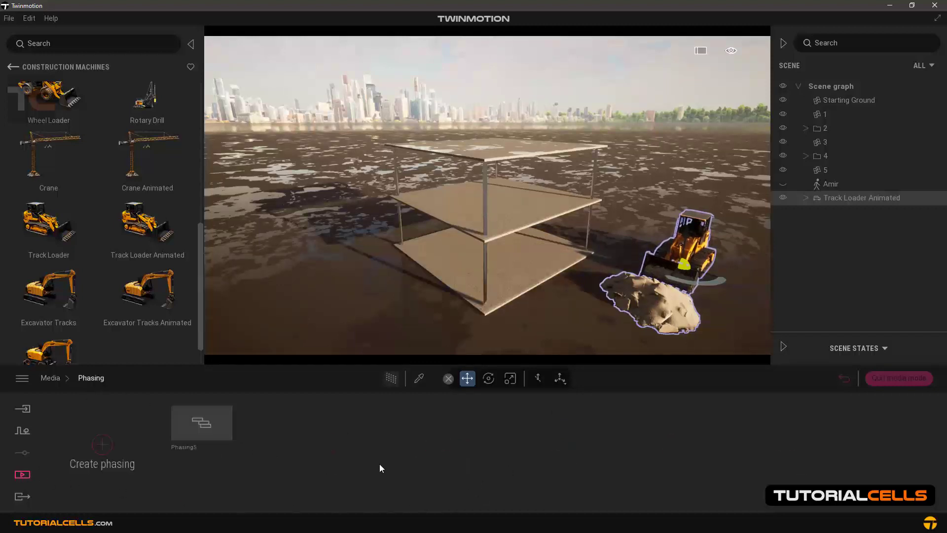
click(202, 399)
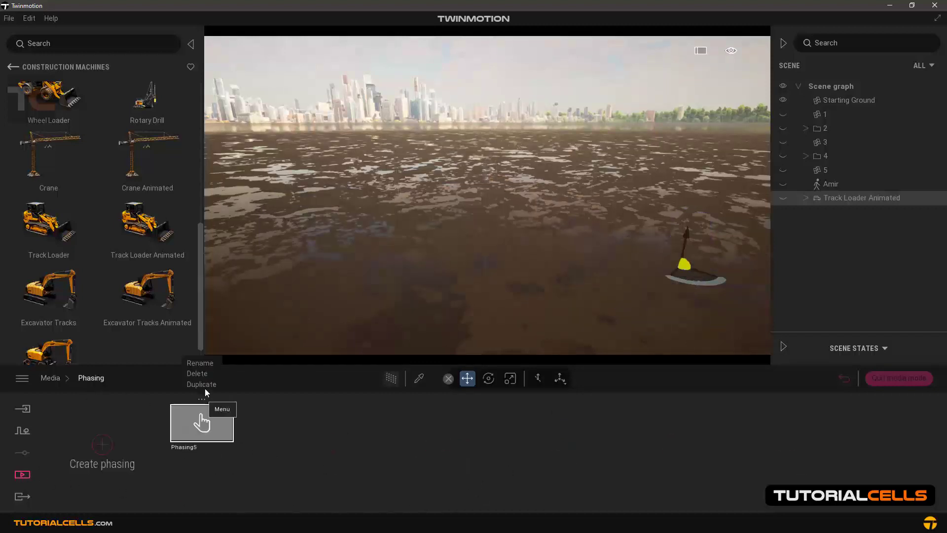
click(206, 364)
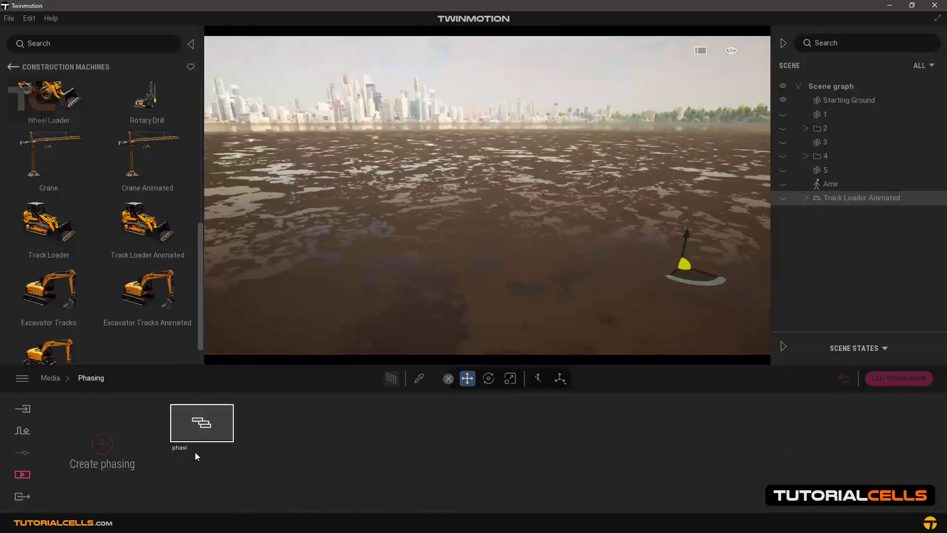
text(phasin 1)
click(315, 448)
Step: Assign the phasing "phasin 1" to Video4 in its output options and return to the video list
click(22, 474)
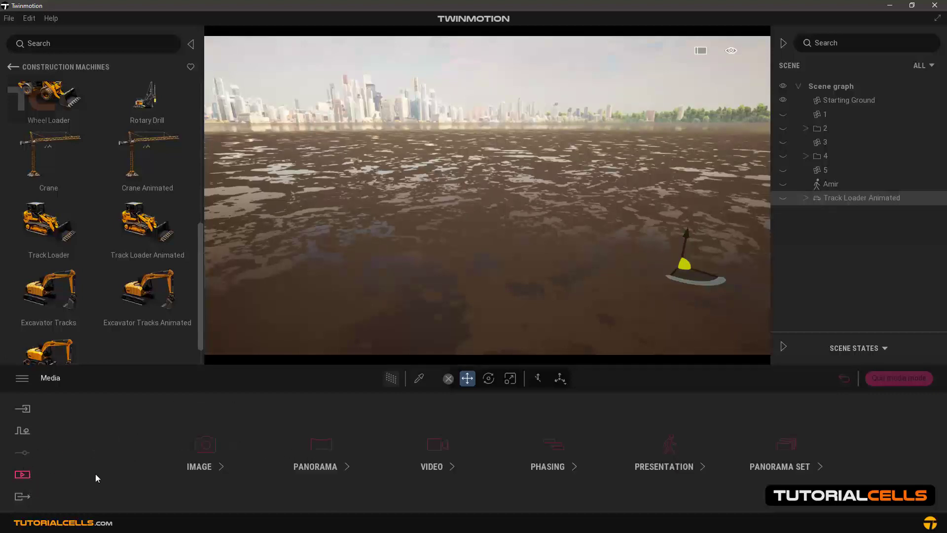
click(441, 451)
click(223, 448)
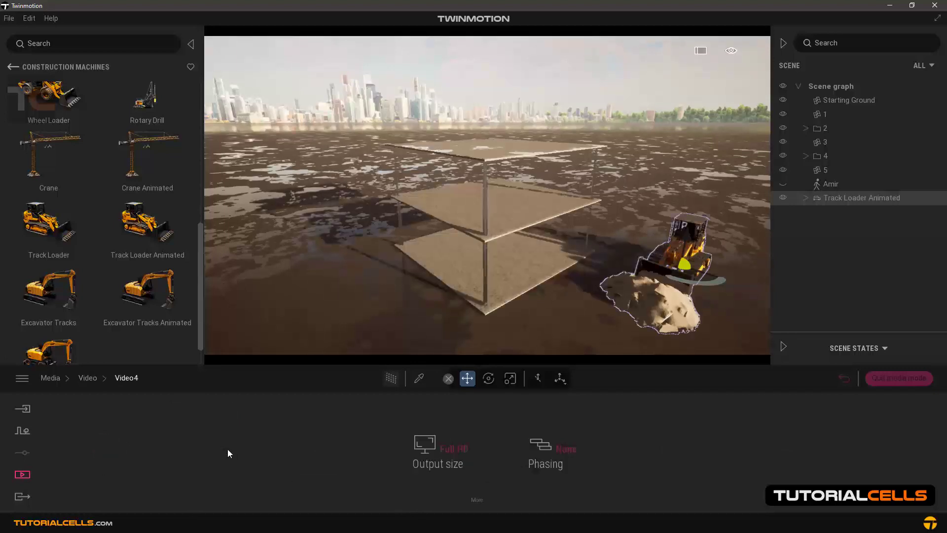
click(570, 451)
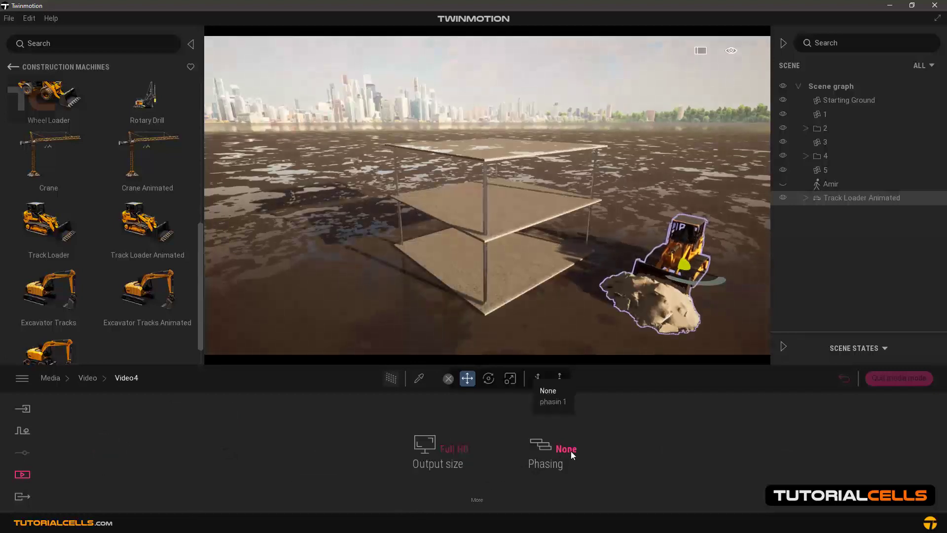
click(557, 406)
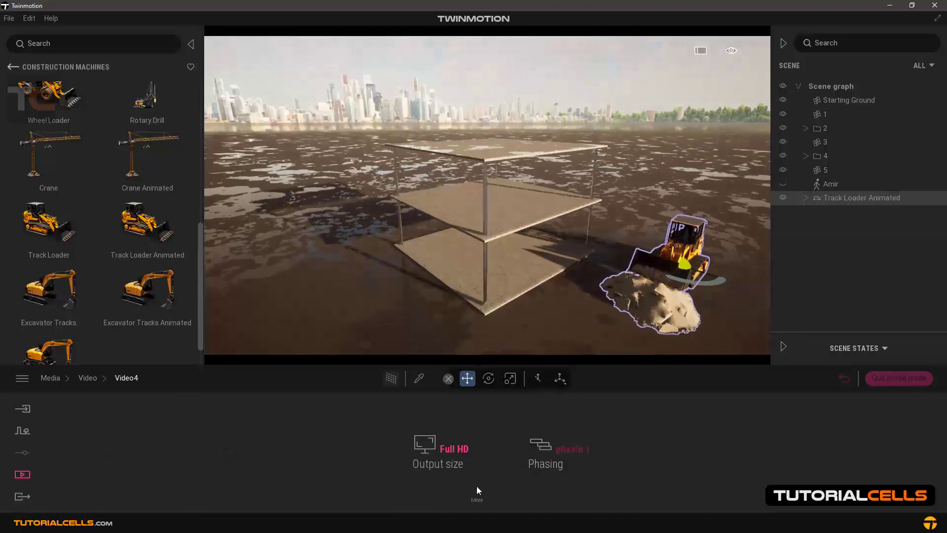
click(88, 378)
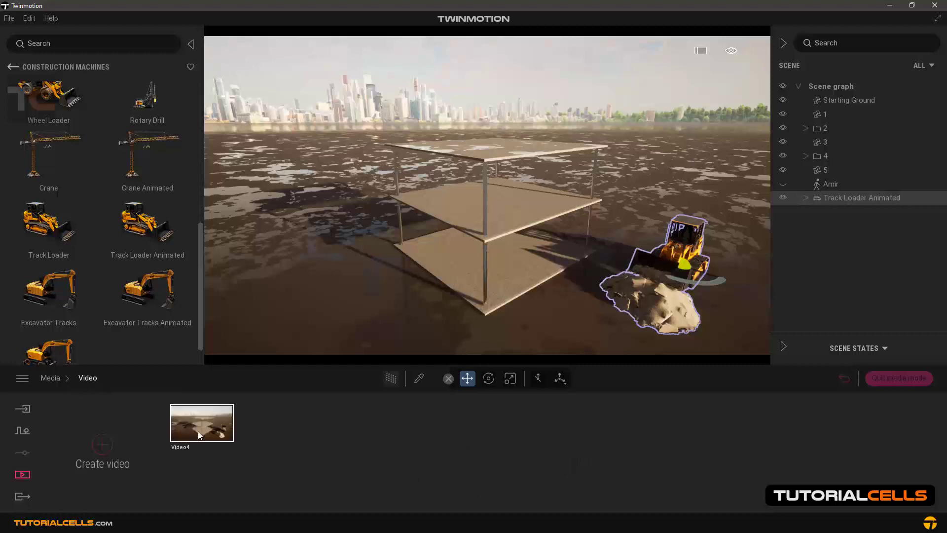
Step: Open Video4, play it through to preview the applied phasing, and move the playhead back into the second half of the clip
click(196, 430)
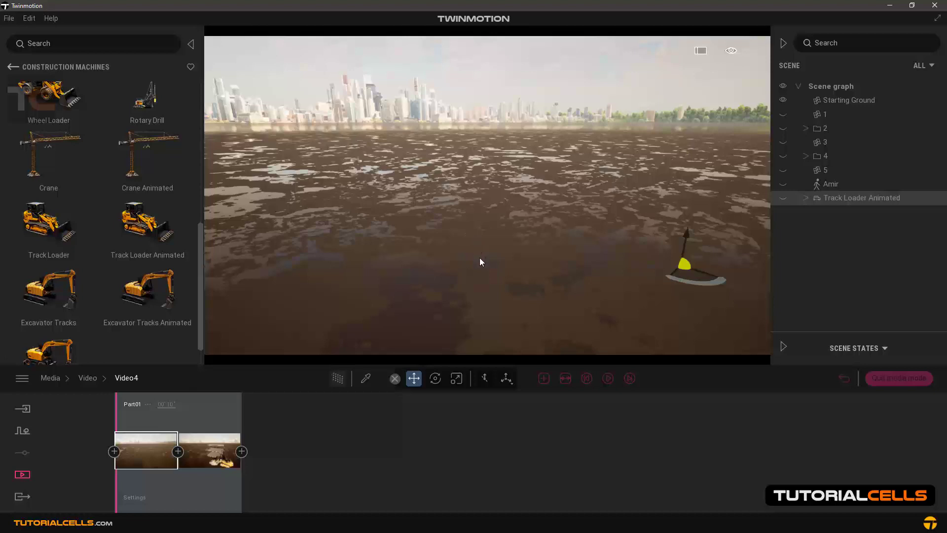
click(607, 378)
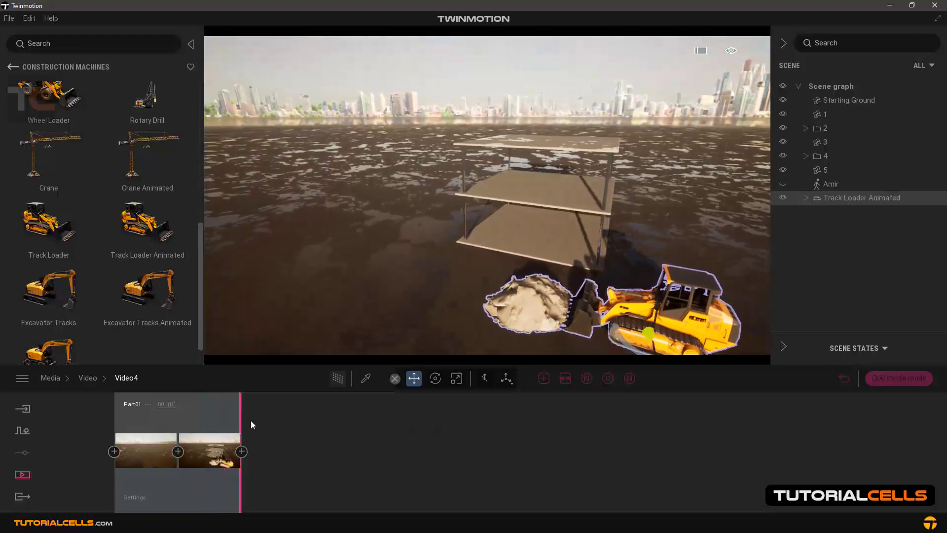
drag(241, 419, 212, 417)
Step: Set the duration of Video4's Part01 to 5 seconds
click(169, 404)
text(5)
click(335, 437)
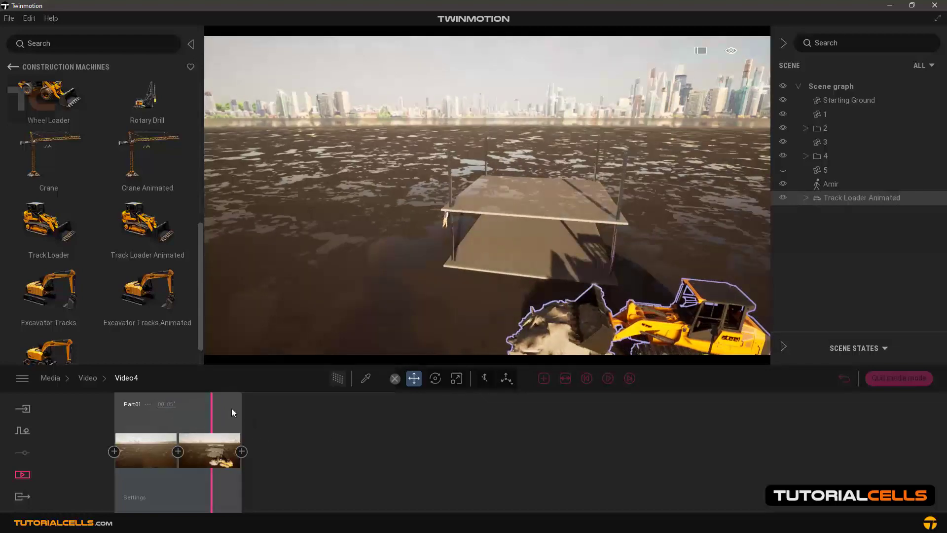
Step: Rewind Video4 to the start and replay it twice to review the phasing at the new speed, stopping playback near the end
drag(209, 405, 99, 410)
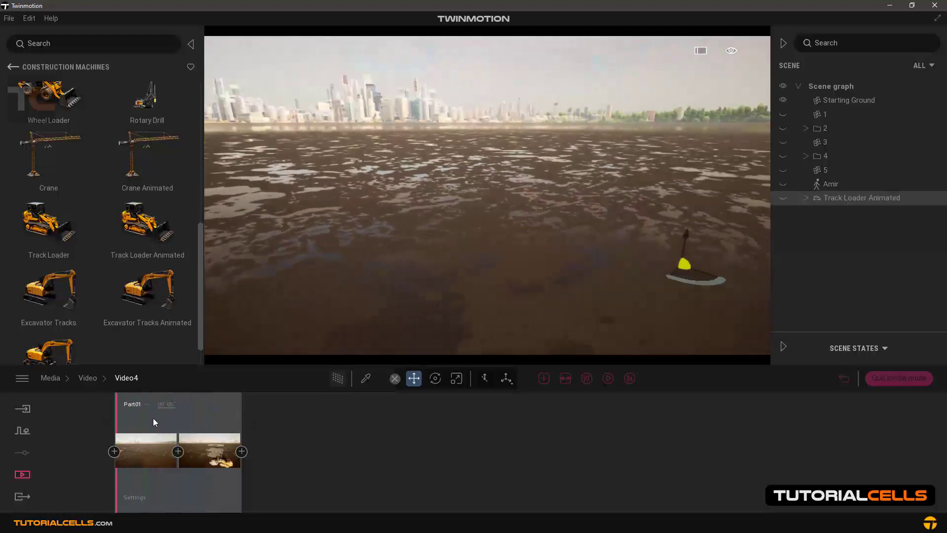
click(607, 378)
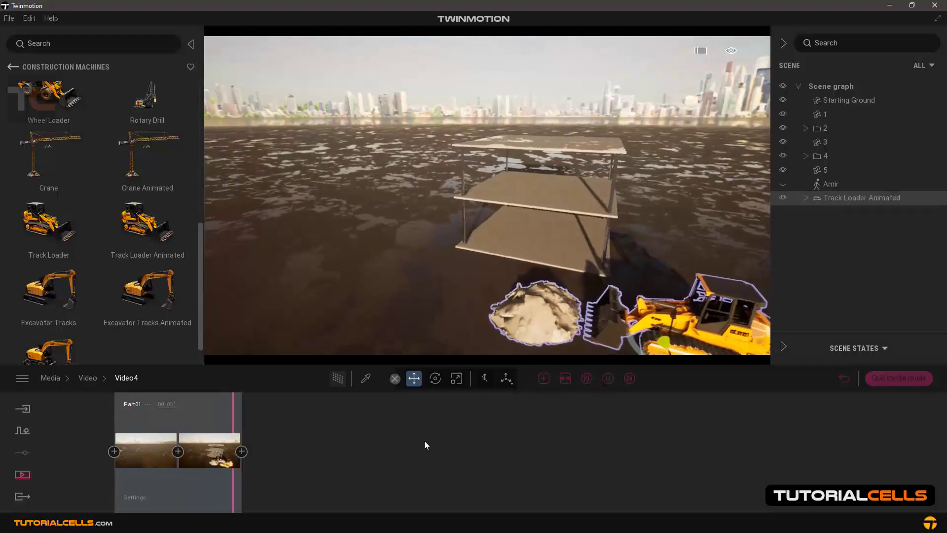
drag(241, 407, 104, 399)
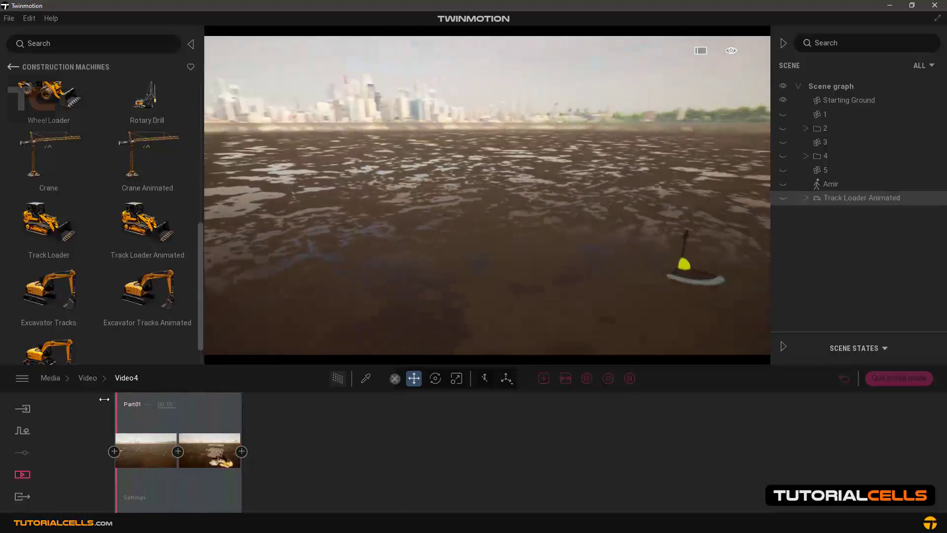
click(610, 380)
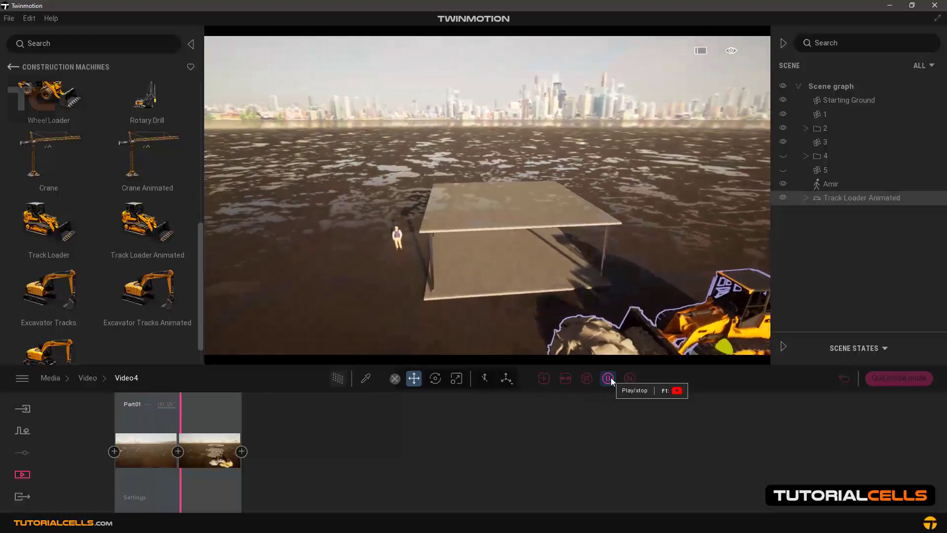
click(609, 379)
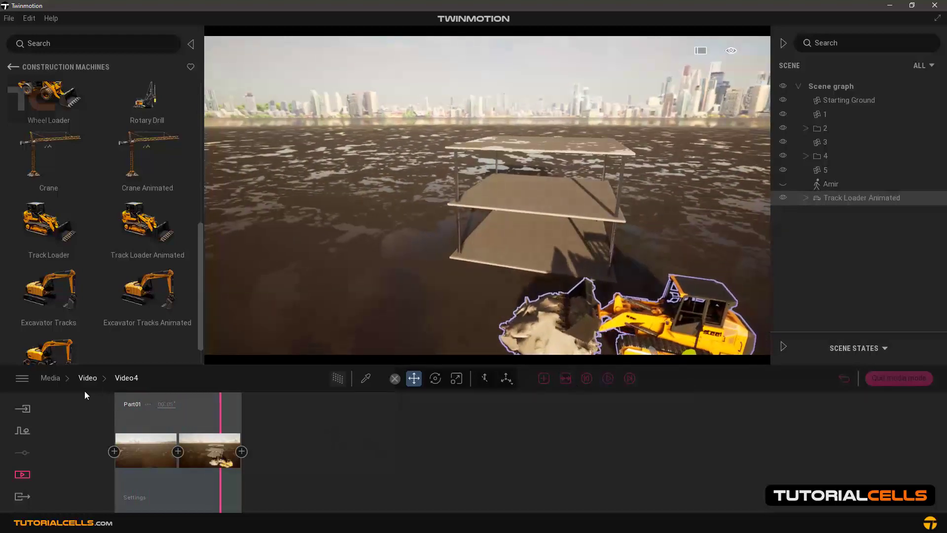
Step: Switch from the video to the phasing list and open the "phasin 1" phasing timeline
click(31, 474)
click(524, 444)
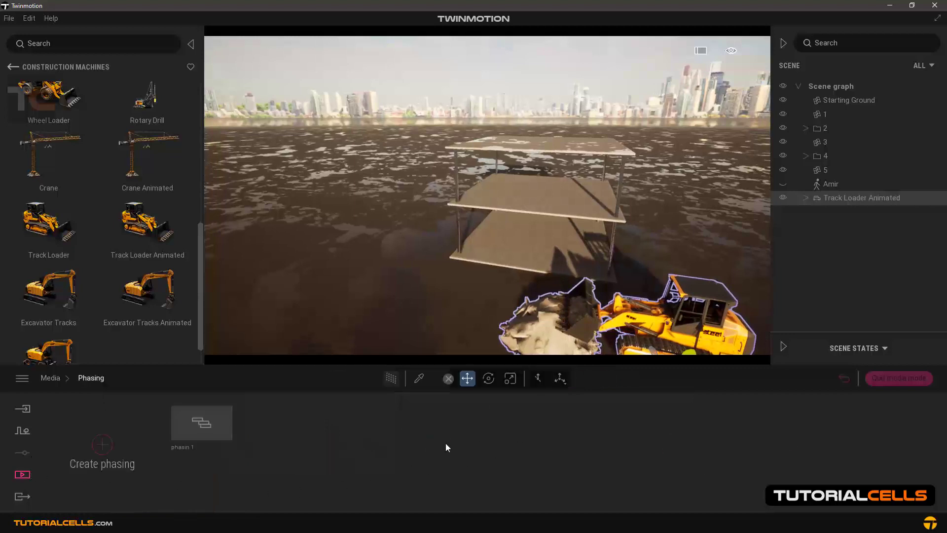
click(184, 427)
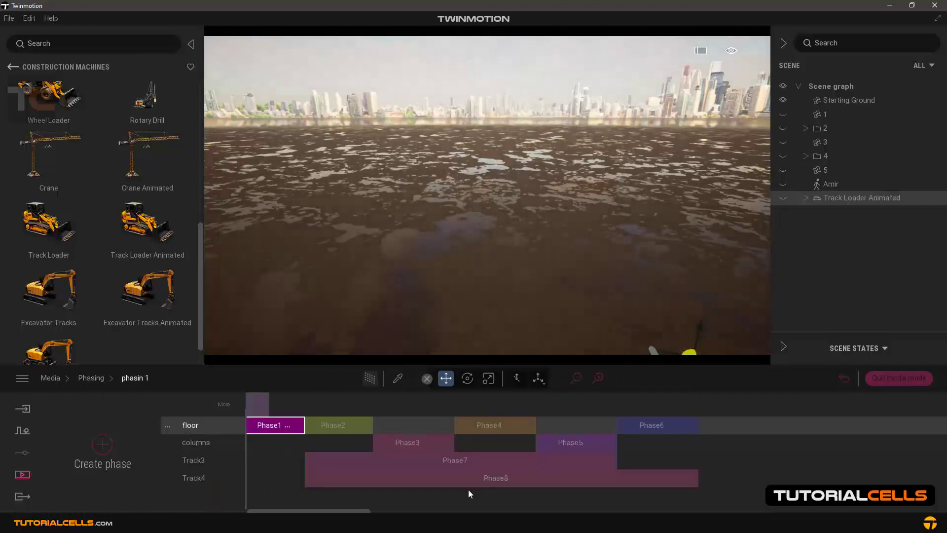